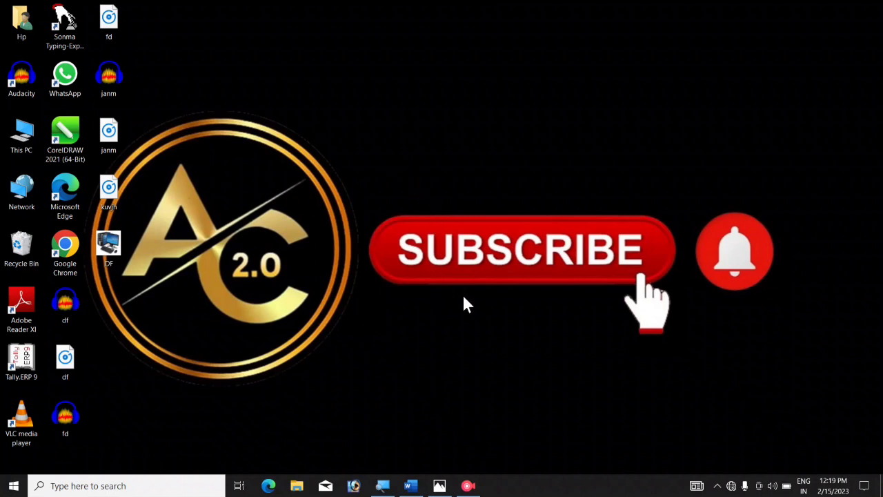
# - Bring up Screenshot (194).png of the DCIT Nalanda badge design in Photos
pyautogui.click(442, 486)
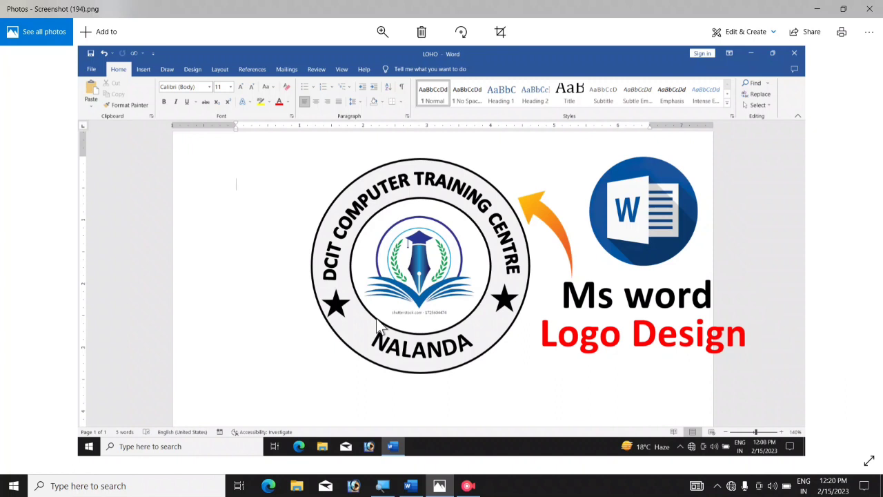
# - Switch to the blank Word document, apply a margin preset and set the paper size to A4
pyautogui.click(411, 486)
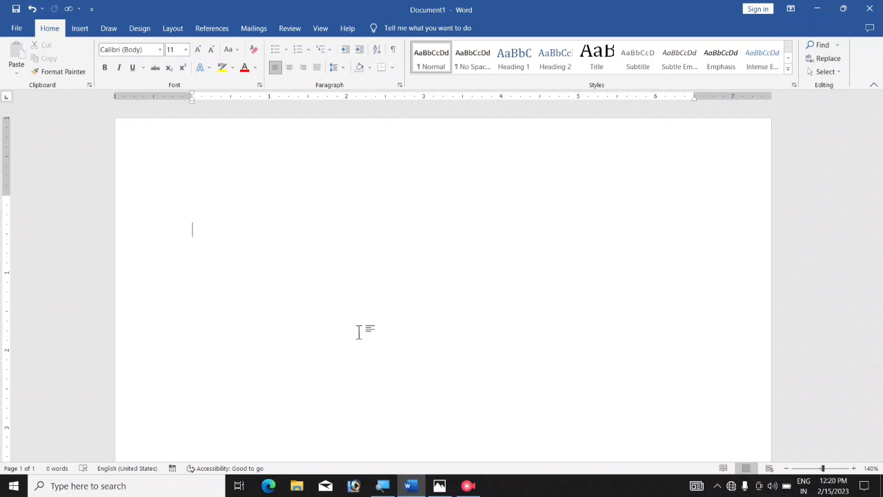
pyautogui.click(171, 29)
pyautogui.click(18, 63)
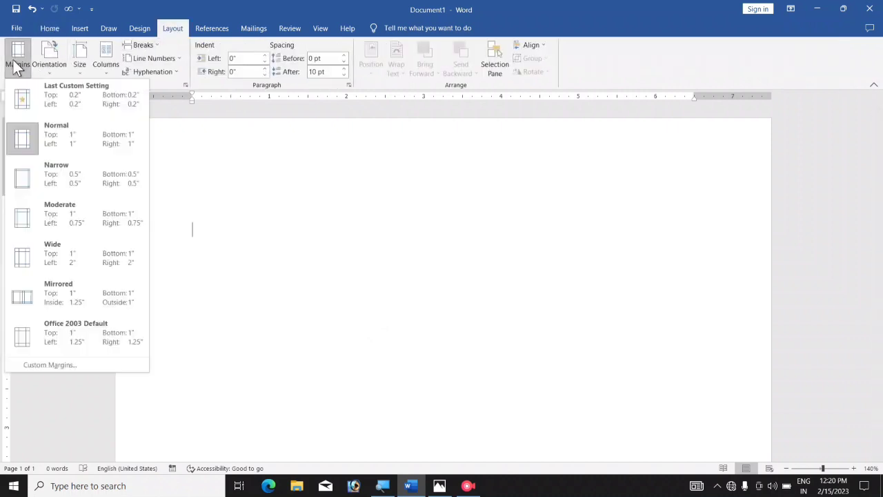
pyautogui.click(30, 176)
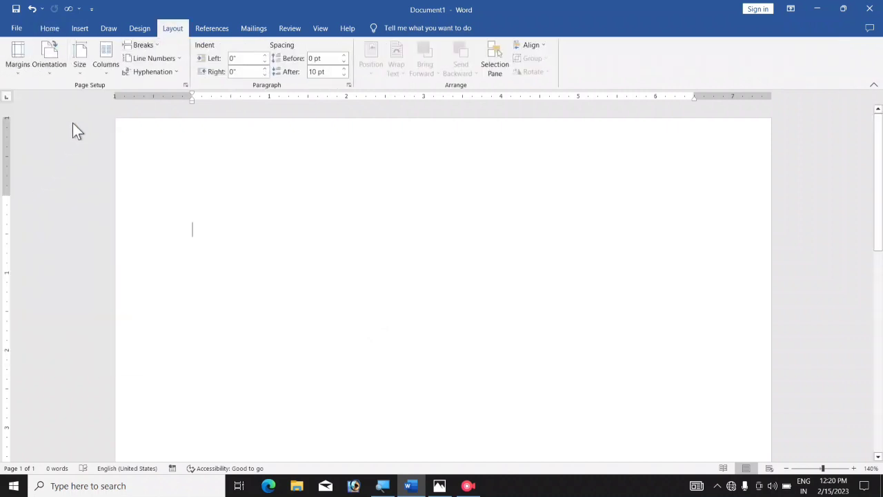
pyautogui.click(81, 62)
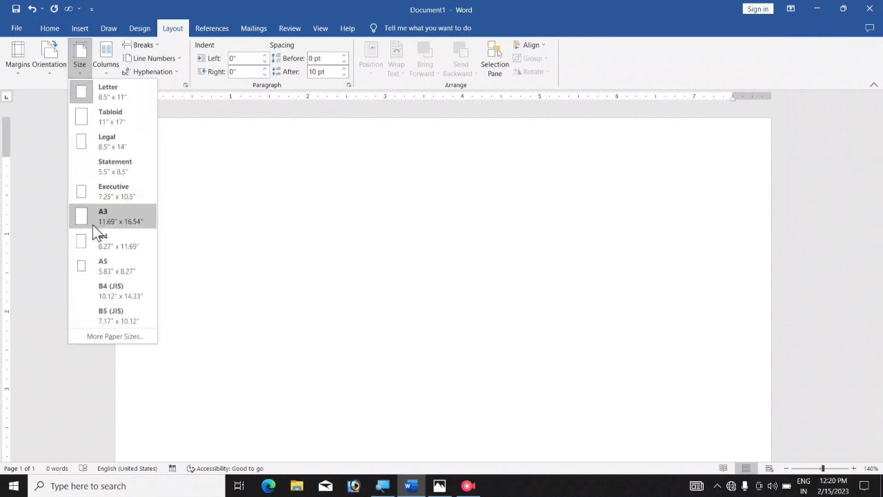
pyautogui.click(100, 249)
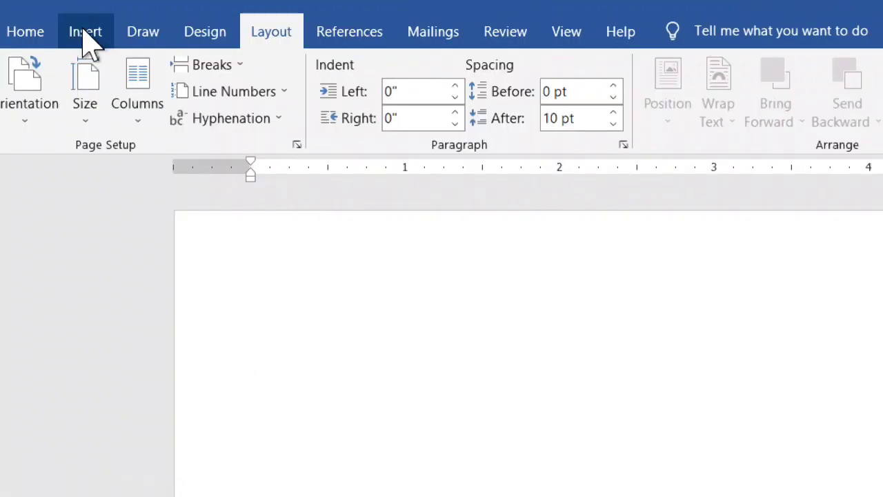
# - Draw a 2.49" donut shape on the page and make its ring thinner with the adjustment handle
pyautogui.click(85, 31)
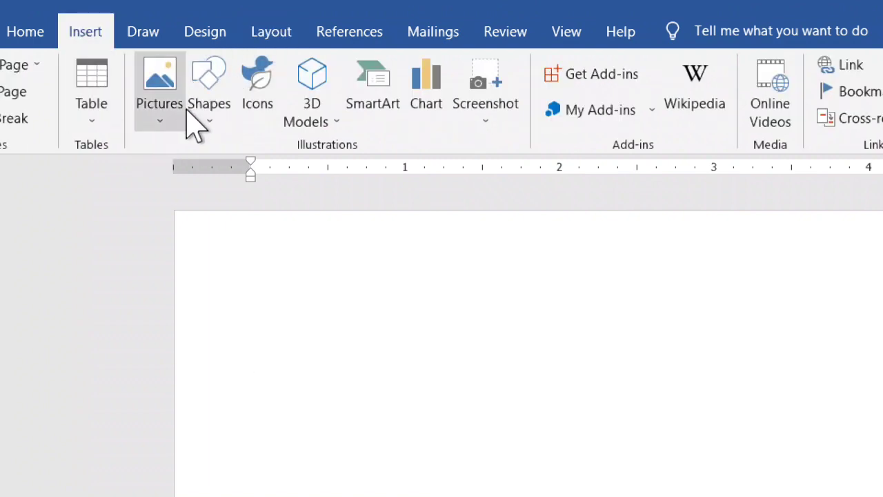
pyautogui.click(211, 111)
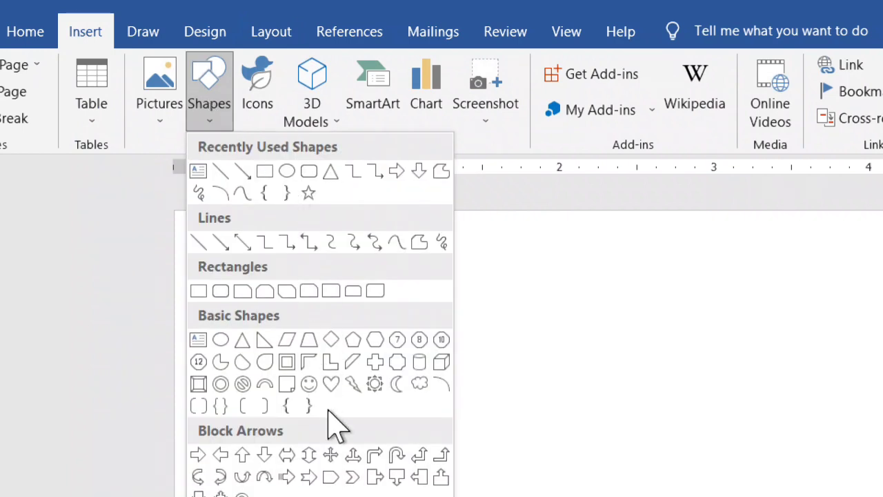
pyautogui.click(219, 384)
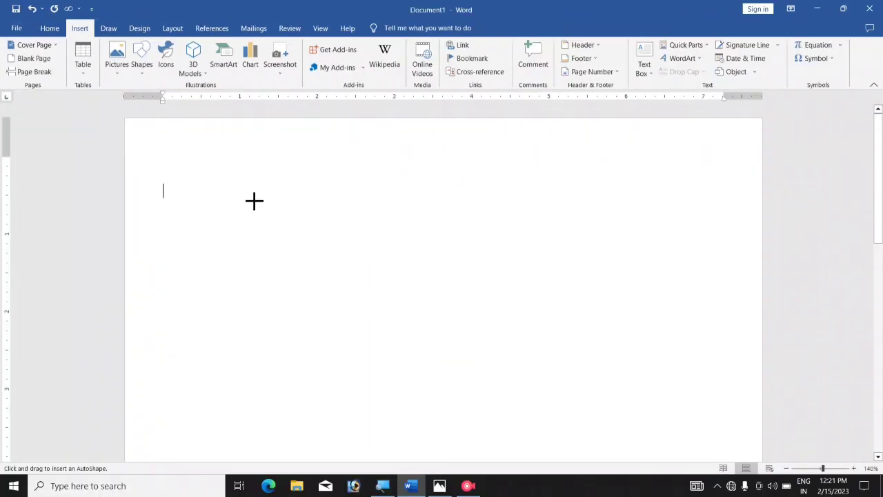
pyautogui.moveTo(254, 201); pyautogui.dragTo(437, 394)
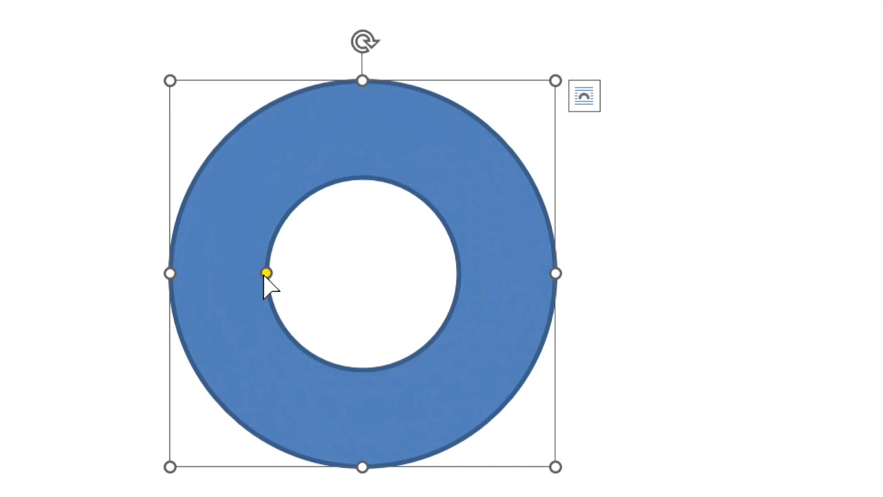
pyautogui.moveTo(265, 274); pyautogui.dragTo(236, 279)
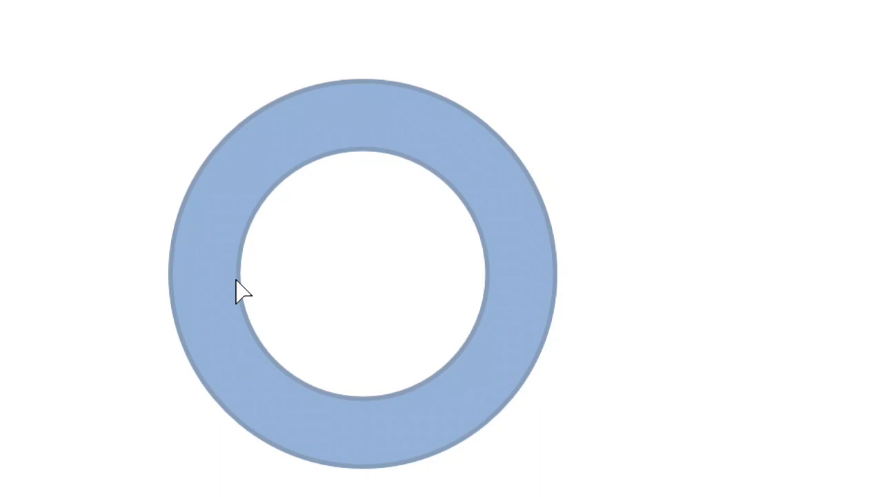
pyautogui.moveTo(236, 280); pyautogui.dragTo(237, 281)
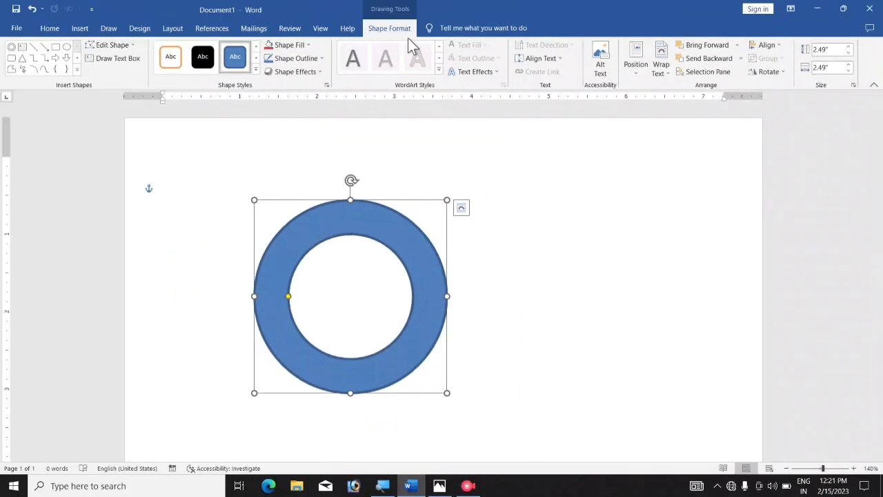
# - Give the donut a light grey fill and a black outline, then move it right toward the page centre
pyautogui.click(290, 45)
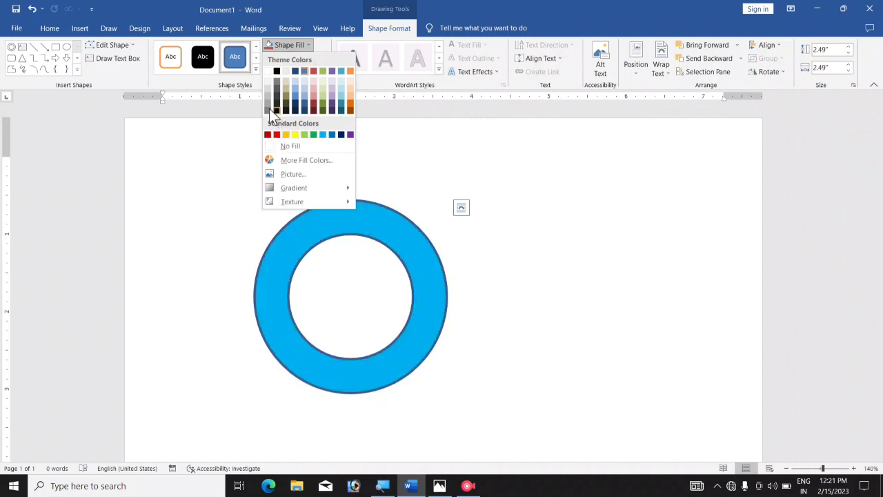
pyautogui.click(267, 82)
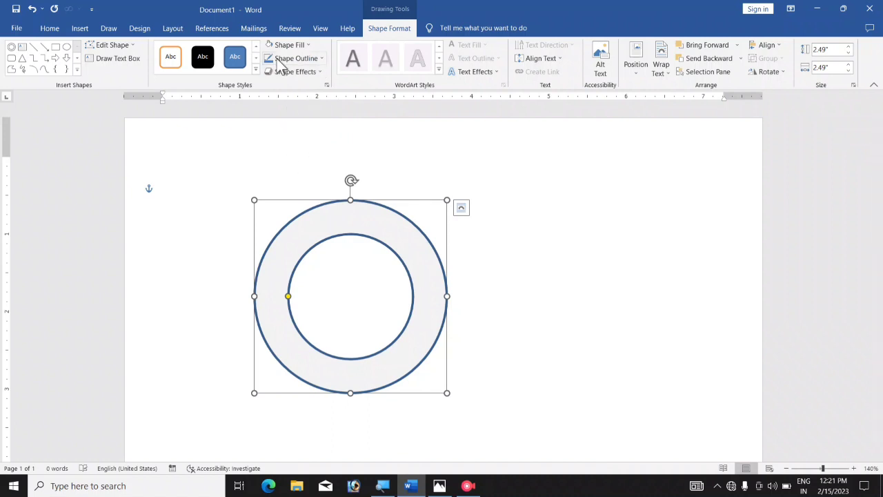
pyautogui.click(302, 60)
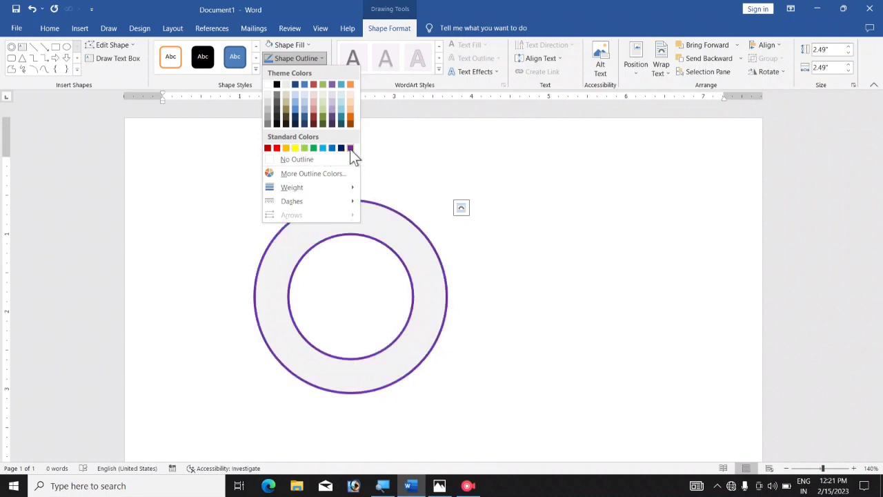
pyautogui.click(276, 85)
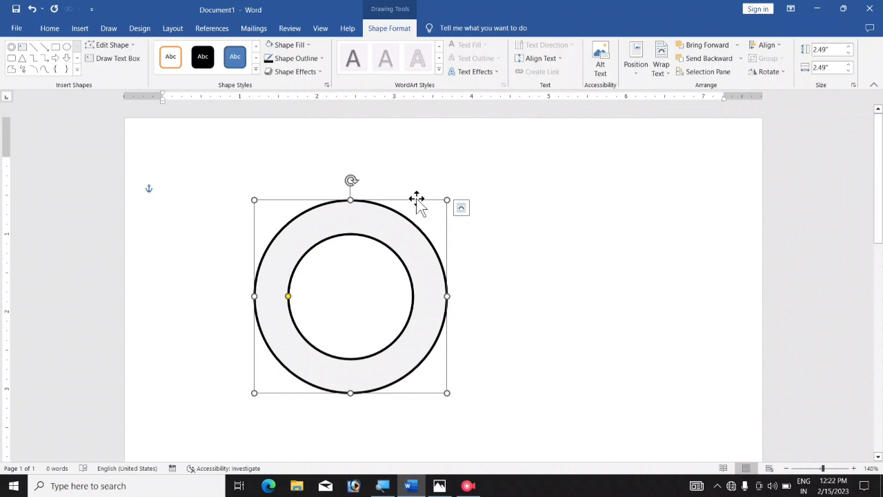
pyautogui.moveTo(419, 198); pyautogui.dragTo(501, 205)
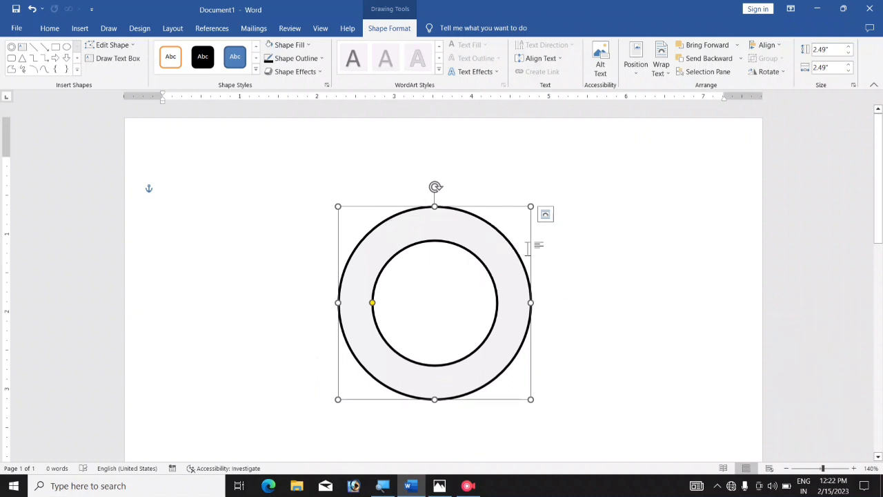
pyautogui.click(312, 220)
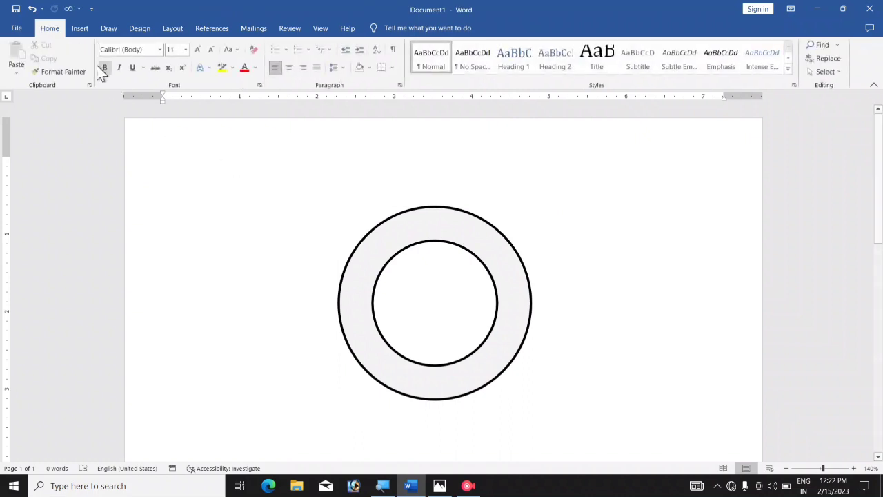
# - Insert WordArt reading 'DCIT COMPUTER TRAINING CENTRE', fix a typo, and select the whole box
pyautogui.click(80, 28)
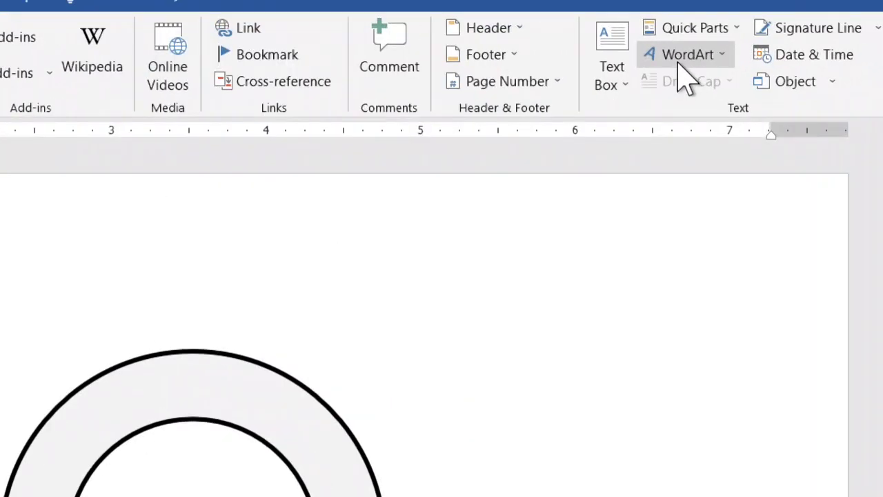
pyautogui.click(680, 56)
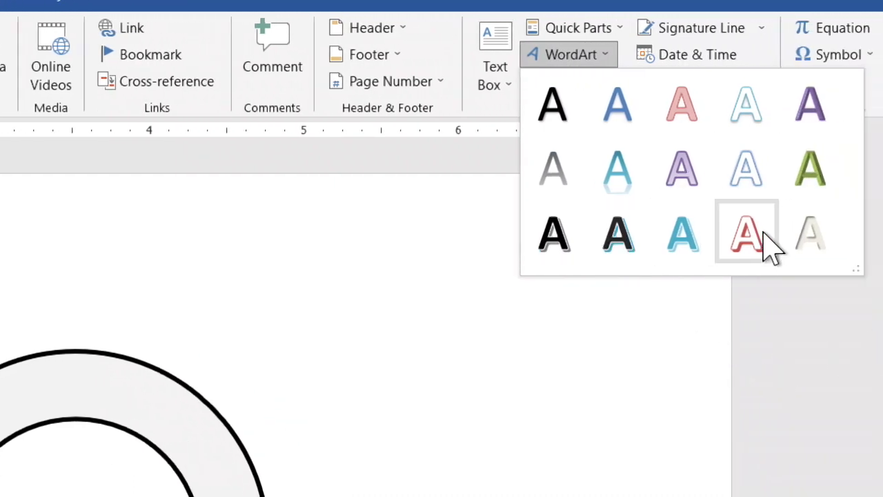
pyautogui.click(824, 245)
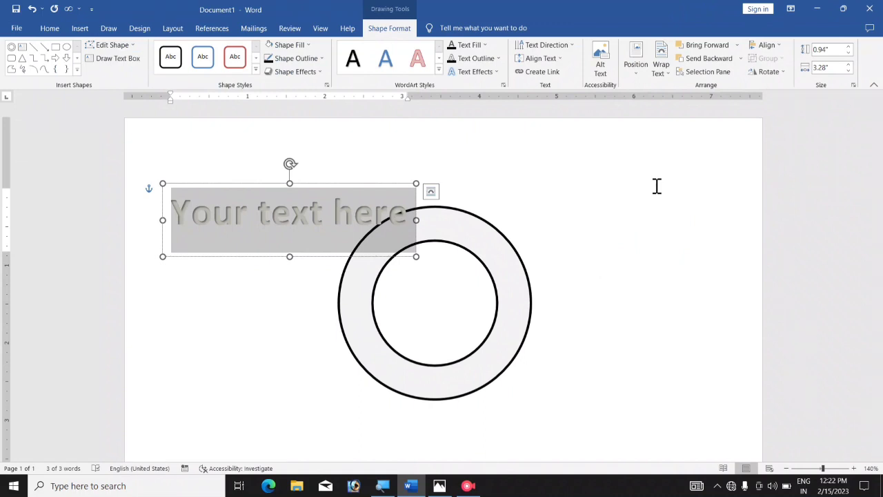
pyautogui.write('D')
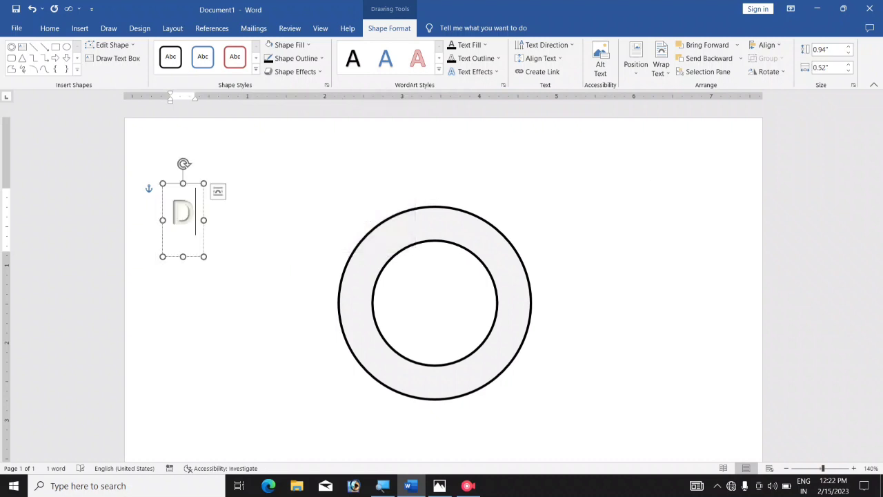
pyautogui.write('CIT CO')
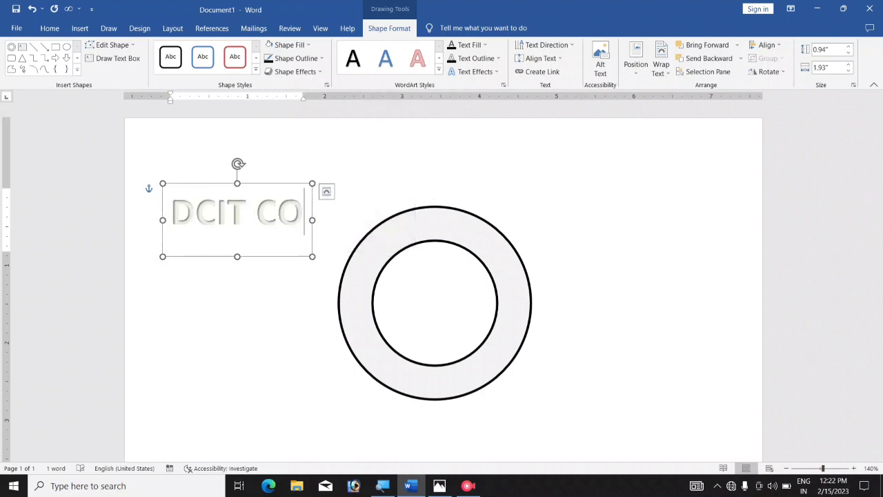
pyautogui.write('MPUTER')
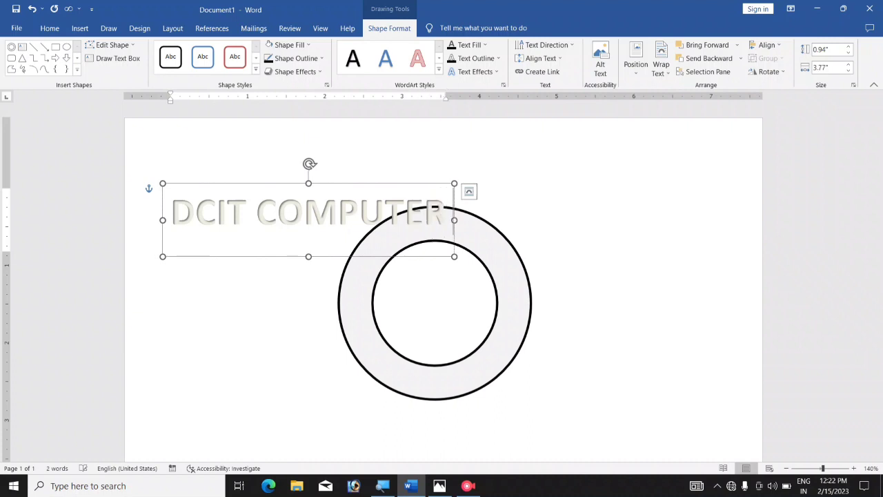
pyautogui.write(' TRA')
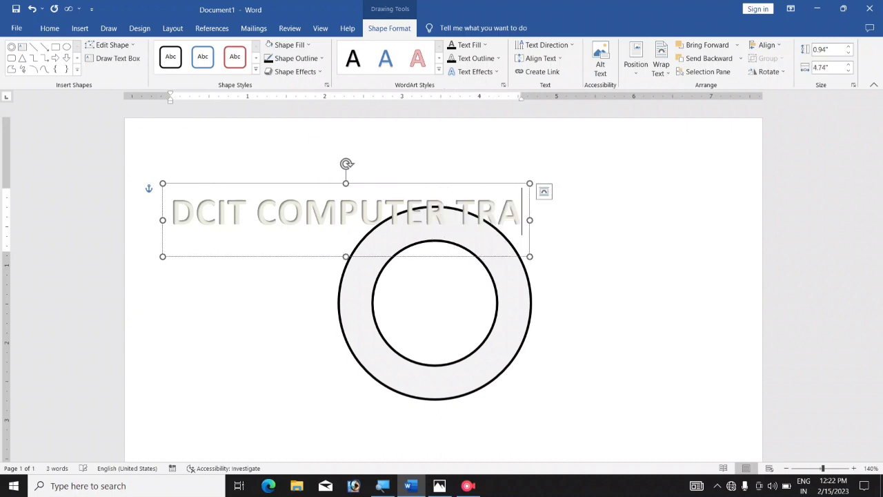
pyautogui.write('INING C')
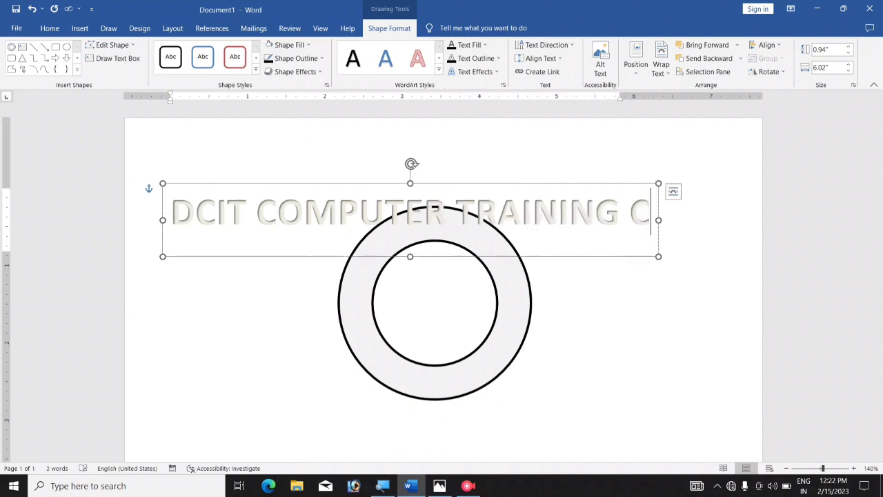
pyautogui.write('ENTRE')
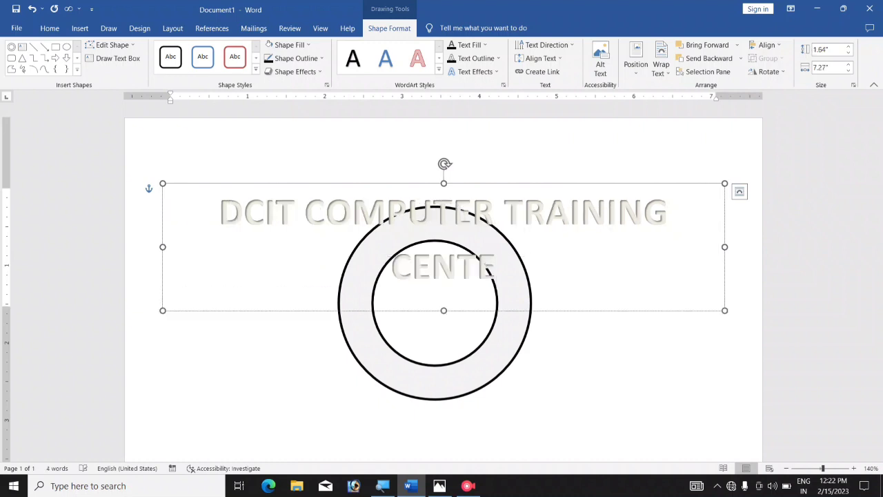
pyautogui.press('BackSpace')
pyautogui.write('RE')
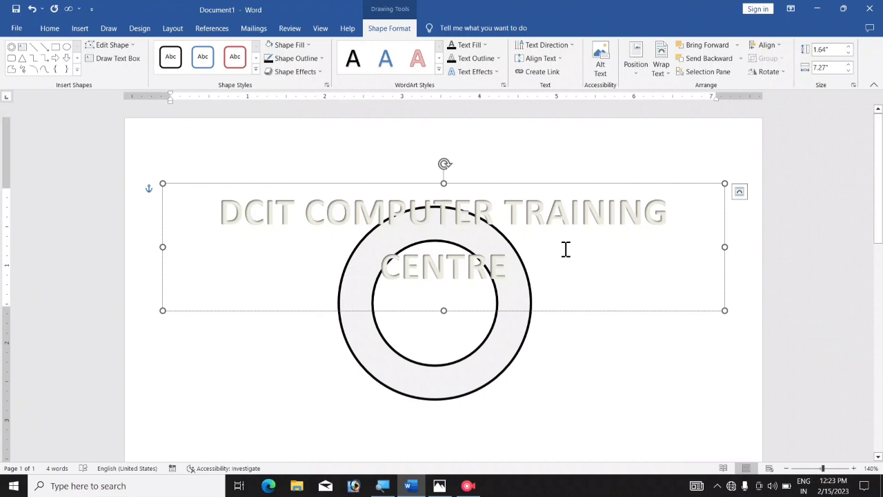
pyautogui.click(597, 310)
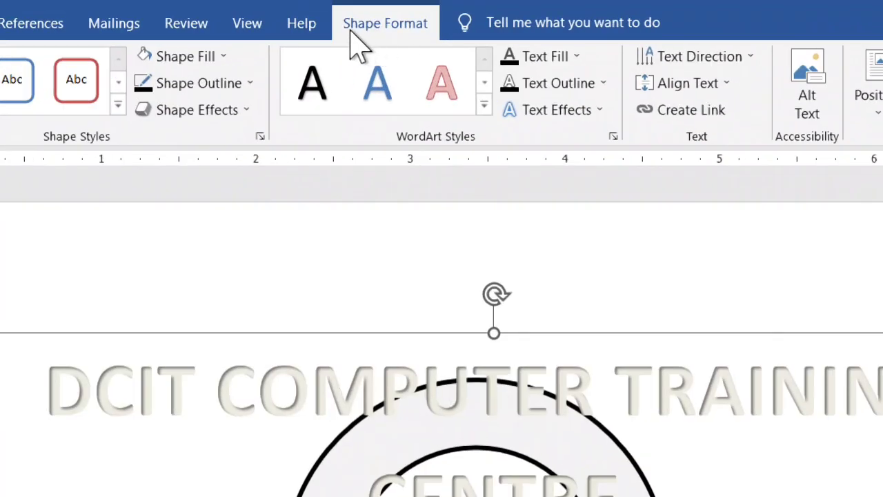
# - Apply the Arch Follow Path transform to the DCIT COMPUTER TRAINING CENTRE WordArt
pyautogui.click(581, 128)
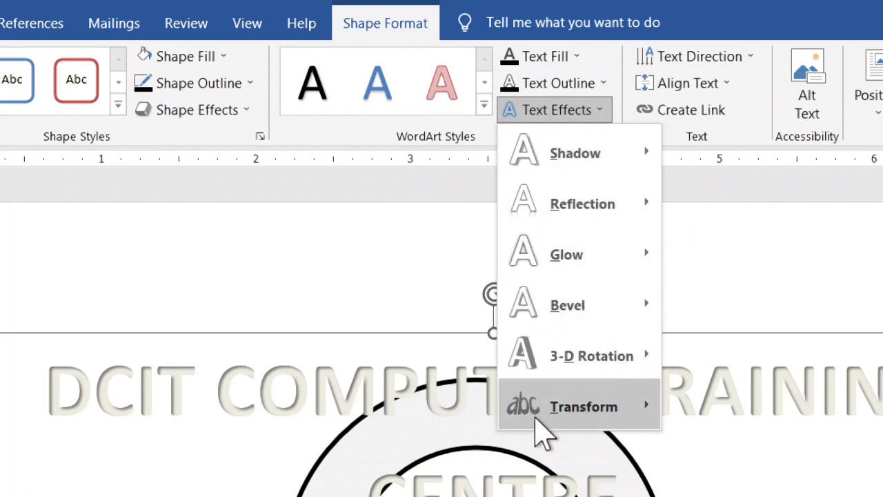
pyautogui.moveTo(399, 119)
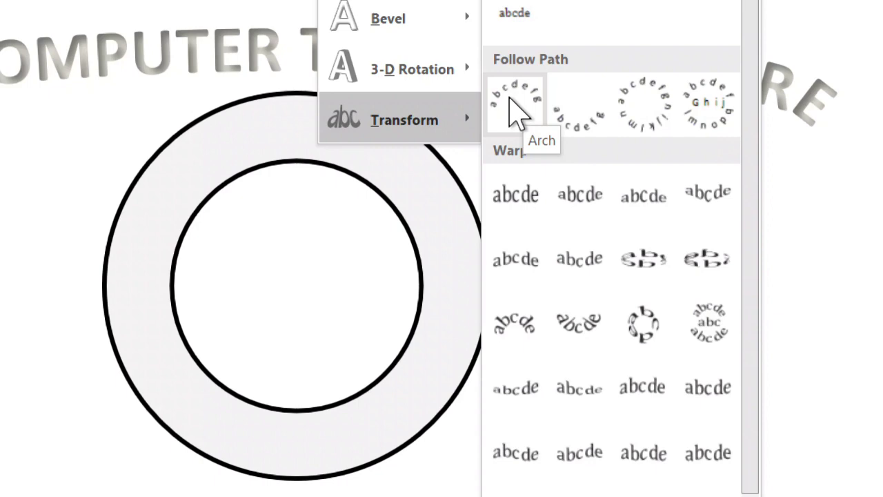
pyautogui.click(516, 110)
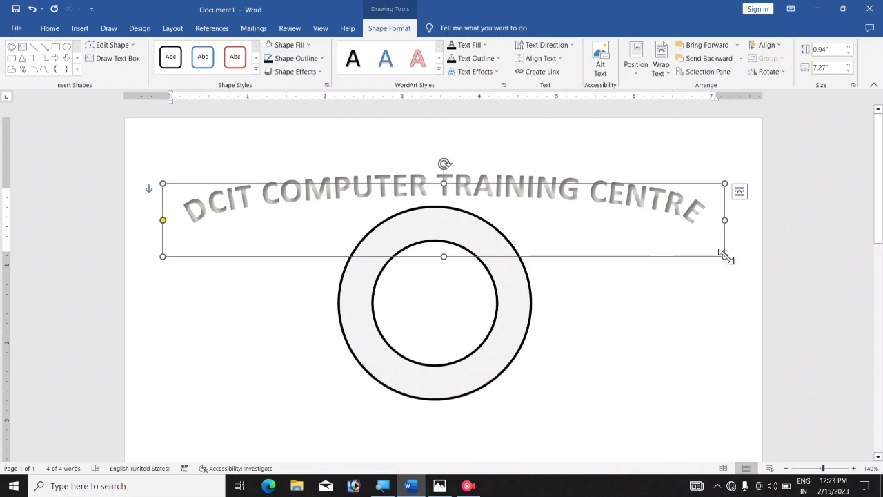
# - Resize the arched WordArt box to about 2.8" x 2.75" so the text sits inside the ring band
pyautogui.moveTo(724, 255)
pyautogui.mouseDown()
pyautogui.moveTo(551, 337)
pyautogui.moveTo(521, 372)
pyautogui.mouseUp()
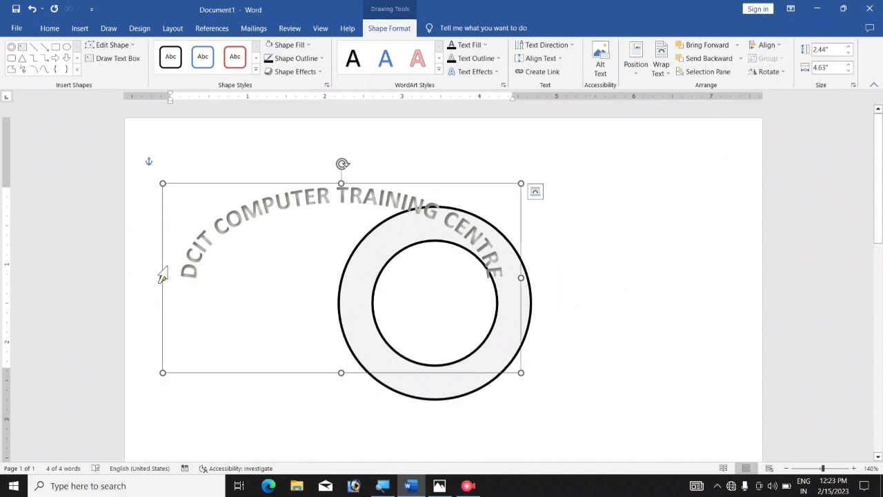
pyautogui.moveTo(161, 184); pyautogui.dragTo(194, 192)
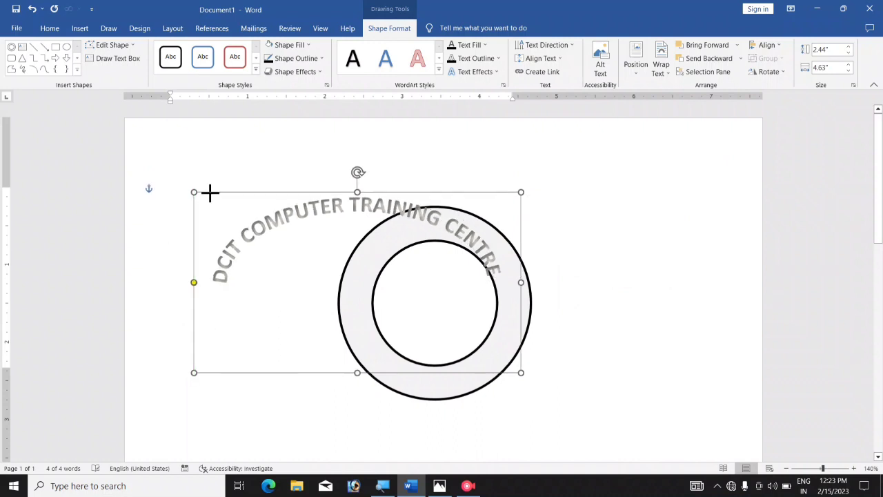
pyautogui.moveTo(194, 373); pyautogui.dragTo(238, 391)
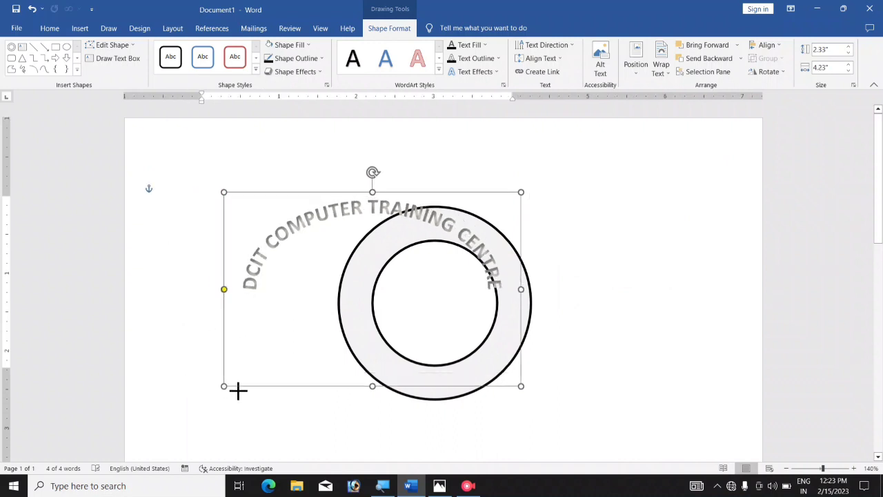
pyautogui.moveTo(372, 386); pyautogui.dragTo(371, 431)
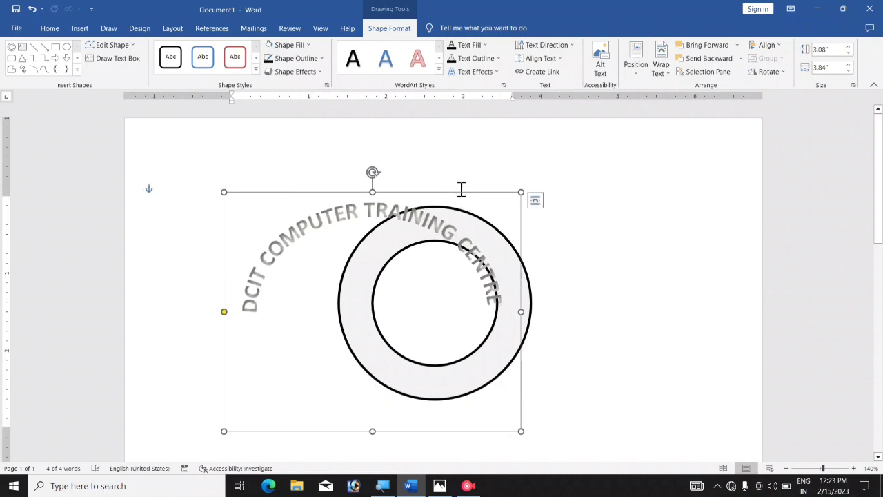
pyautogui.moveTo(461, 195); pyautogui.dragTo(544, 164)
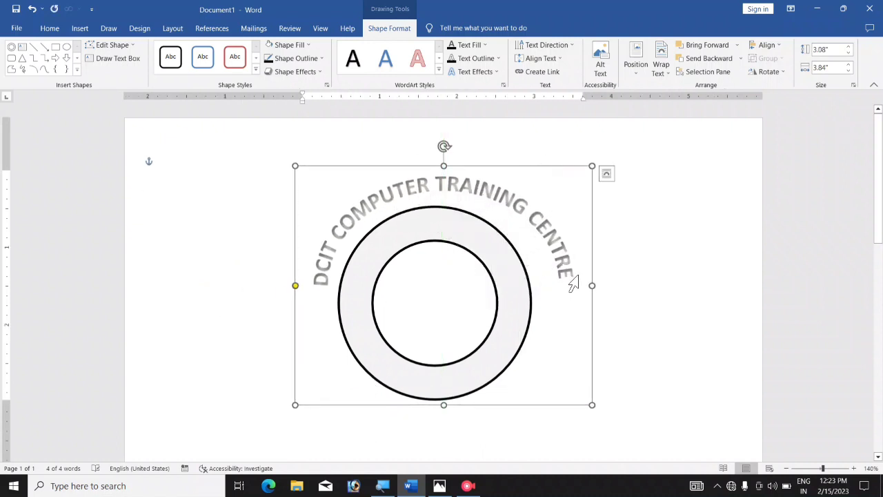
pyautogui.moveTo(592, 285); pyautogui.dragTo(535, 301)
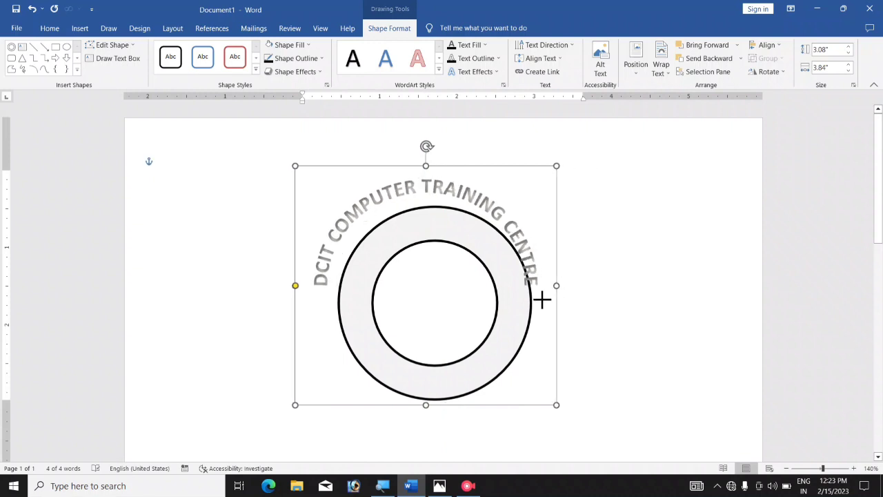
pyautogui.moveTo(487, 406)
pyautogui.mouseDown()
pyautogui.moveTo(503, 410)
pyautogui.moveTo(508, 437)
pyautogui.mouseUp()
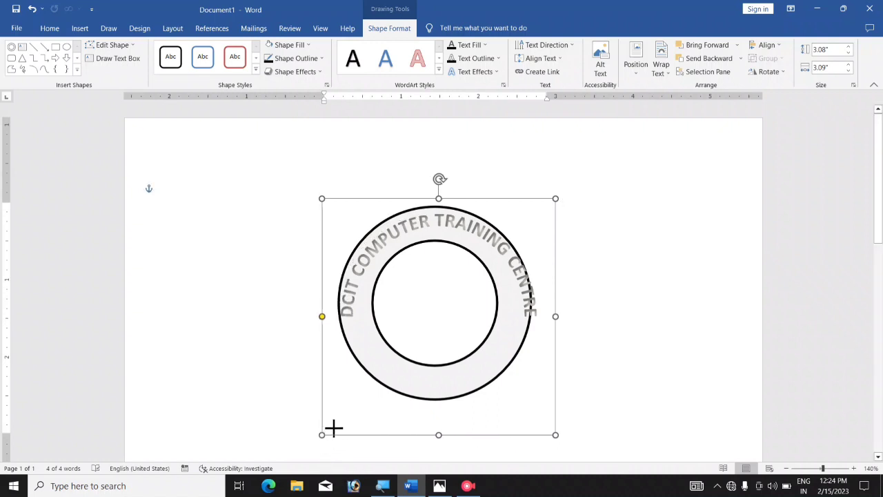
pyautogui.moveTo(315, 437); pyautogui.dragTo(334, 426)
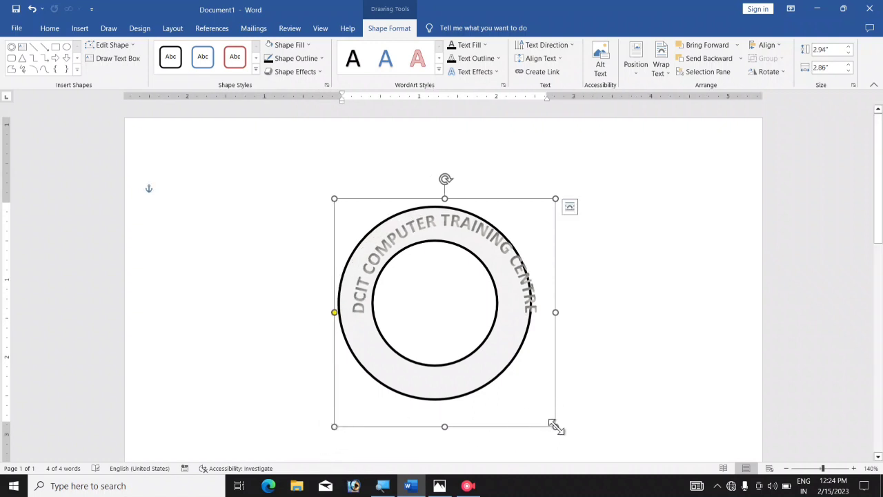
pyautogui.moveTo(556, 427); pyautogui.dragTo(547, 425)
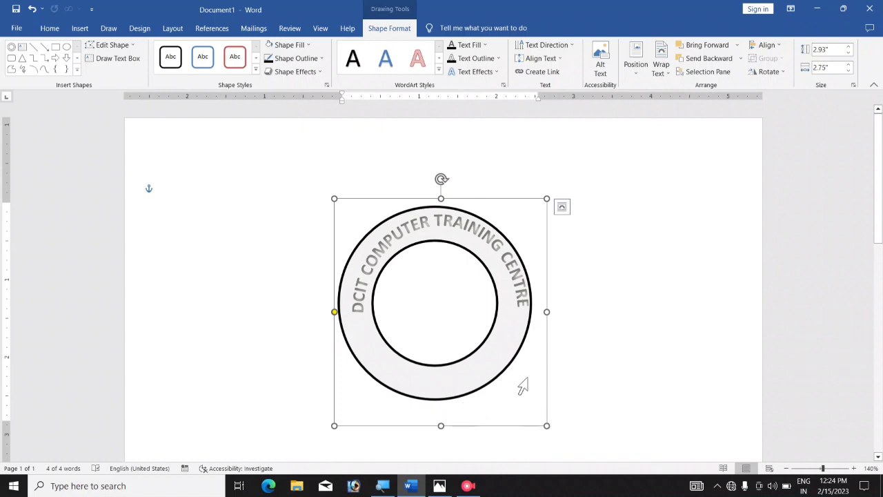
pyautogui.moveTo(549, 364); pyautogui.dragTo(544, 367)
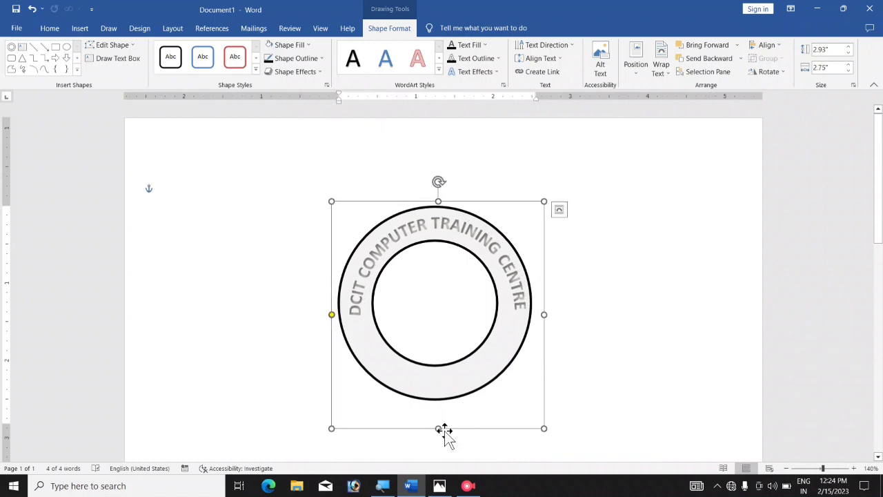
pyautogui.moveTo(436, 421); pyautogui.dragTo(436, 416)
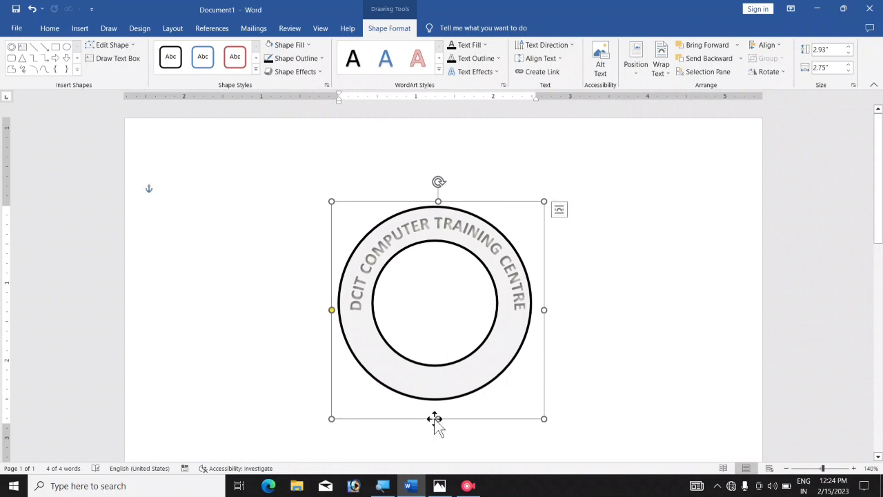
# - Reselect the arched WordArt and nudge it slightly left to align it with the ring
pyautogui.click(324, 379)
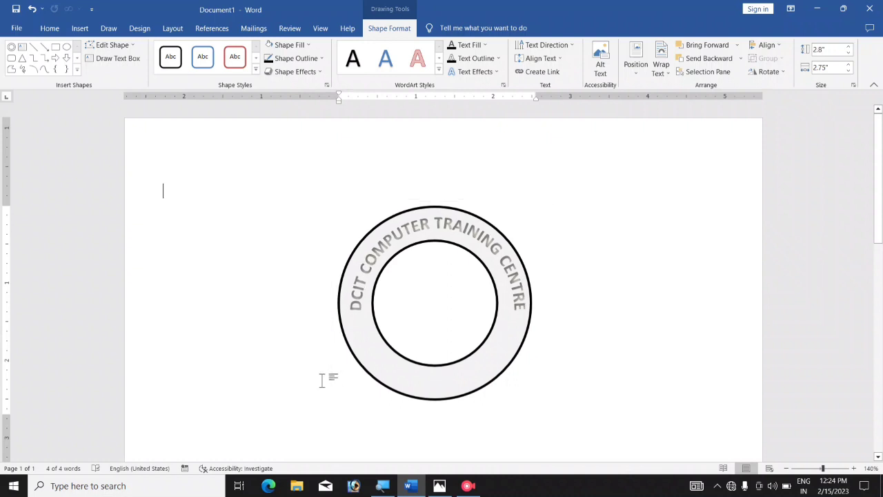
pyautogui.moveTo(359, 284); pyautogui.dragTo(329, 256)
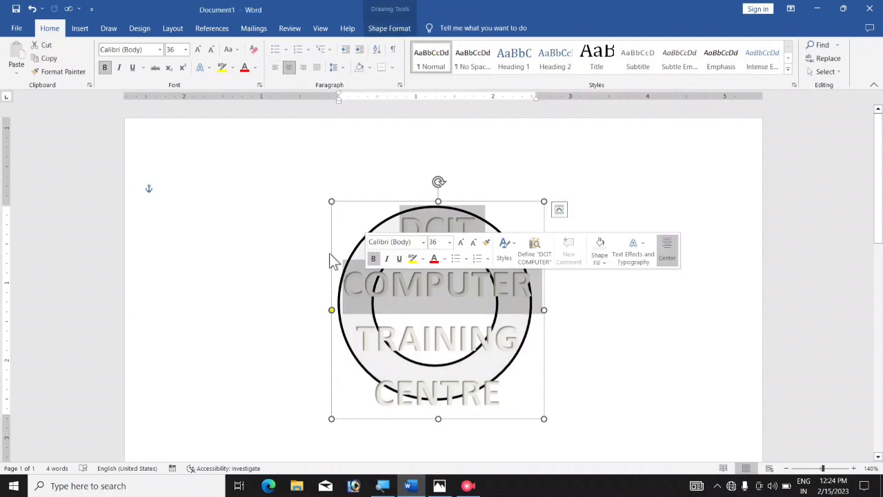
pyautogui.click(331, 234)
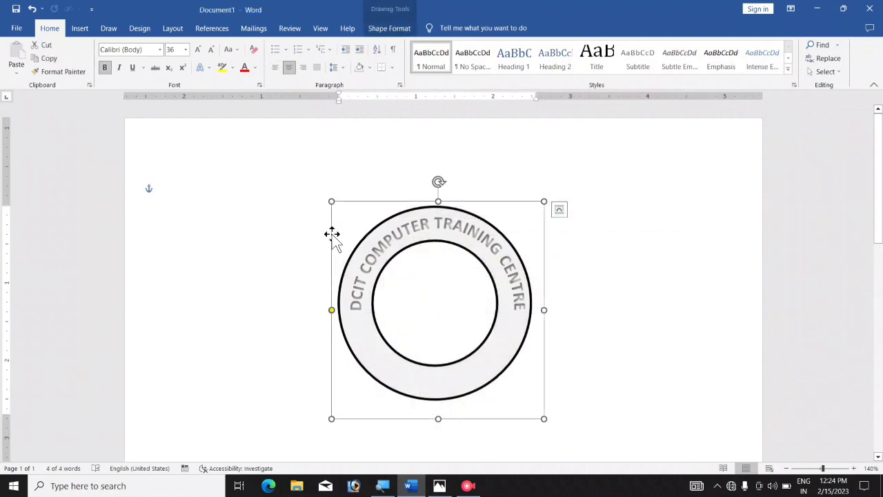
pyautogui.moveTo(331, 234); pyautogui.dragTo(331, 233)
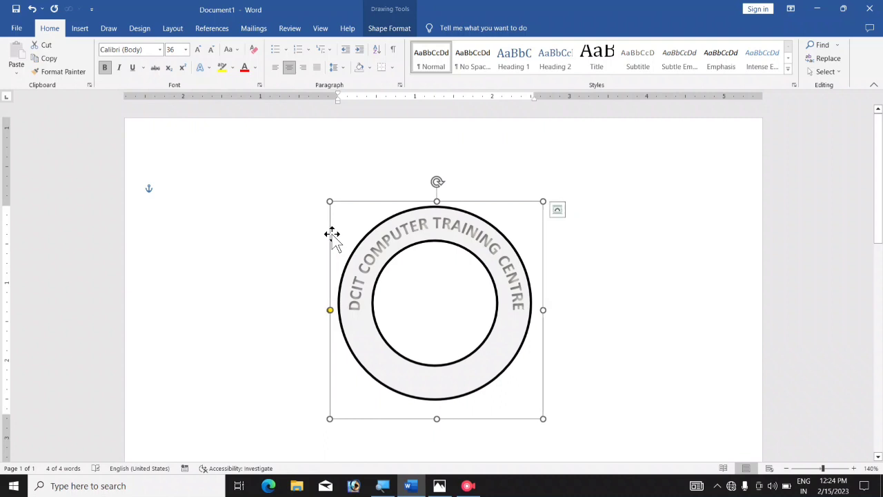
pyautogui.moveTo(332, 234); pyautogui.dragTo(332, 234)
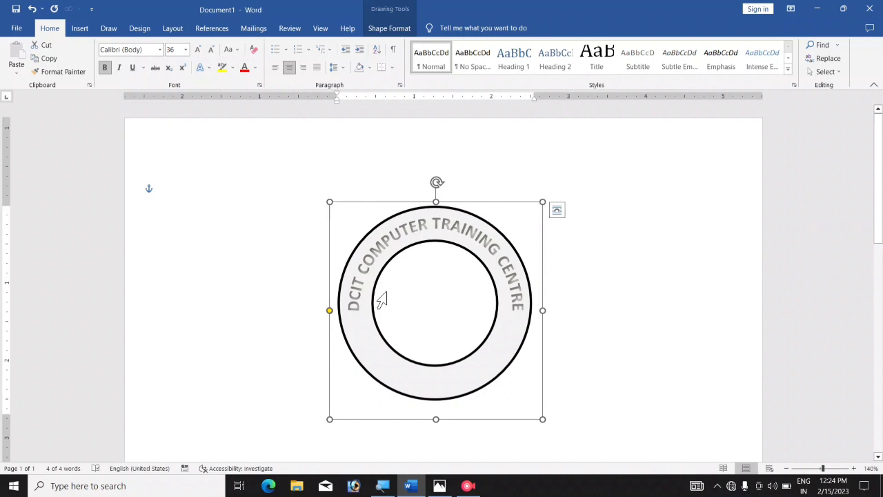
# - Fill the arched WordArt lettering with Black, Text 1 and zoom in to check it
pyautogui.click(390, 31)
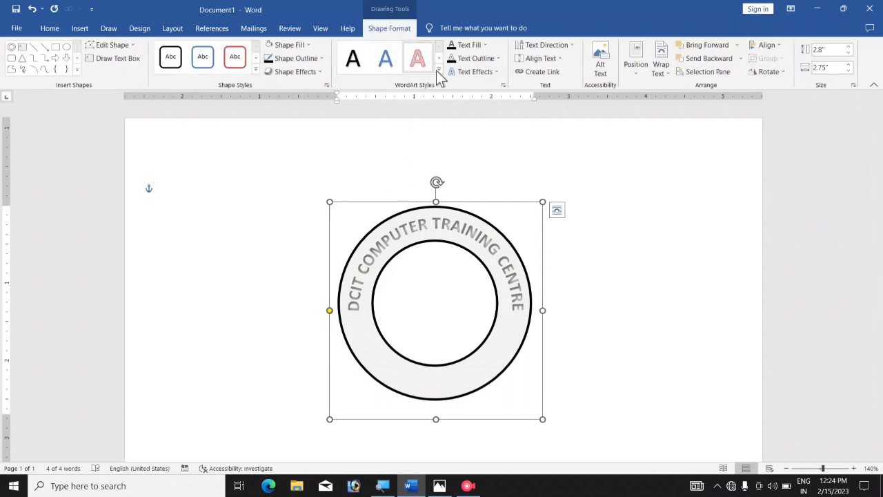
pyautogui.click(475, 45)
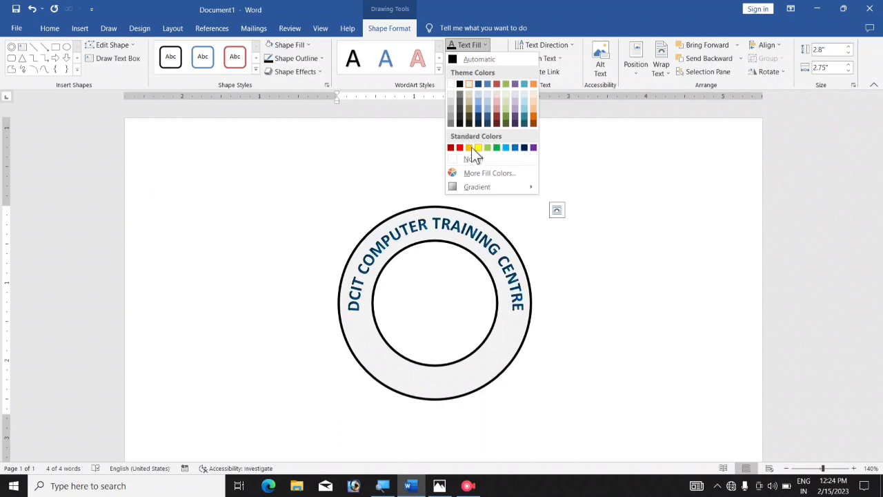
pyautogui.click(458, 84)
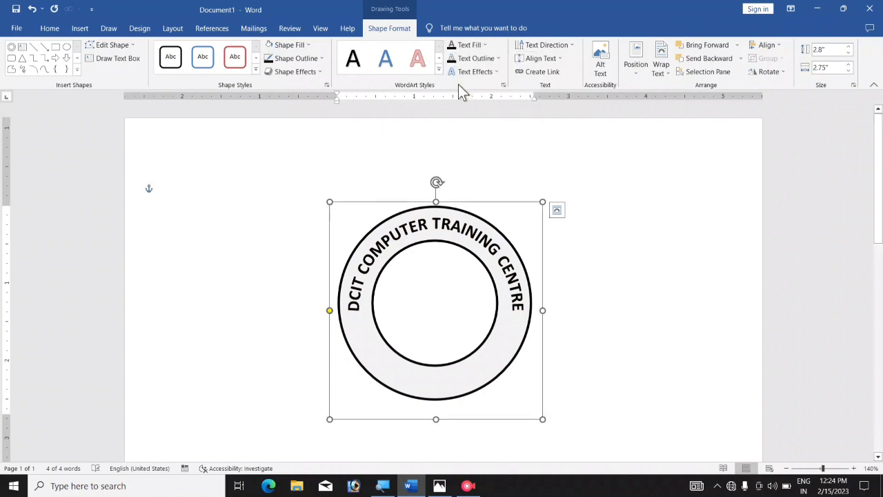
pyautogui.click(579, 265)
pyautogui.keyDown('ctrl'); pyautogui.scroll(5, 578, 266); pyautogui.keyUp('ctrl')
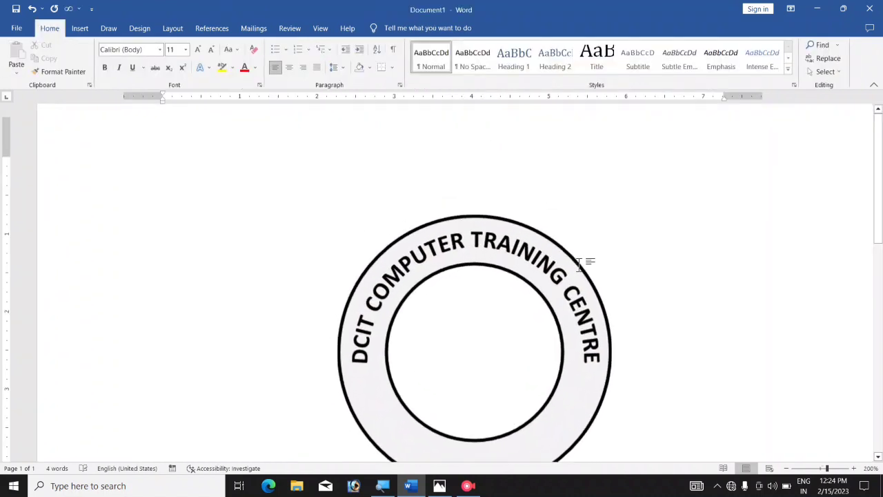
pyautogui.keyDown('ctrl'); pyautogui.scroll(1, 587, 258); pyautogui.keyUp('ctrl')
pyautogui.scroll(-3, 642, 282)
pyautogui.scroll(1, 633, 296)
pyautogui.scroll(2, 632, 297)
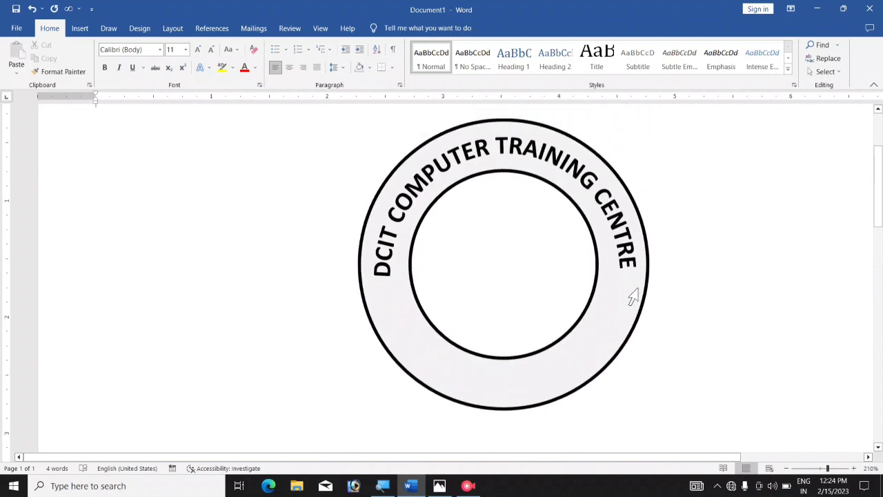
pyautogui.scroll(1, 630, 299)
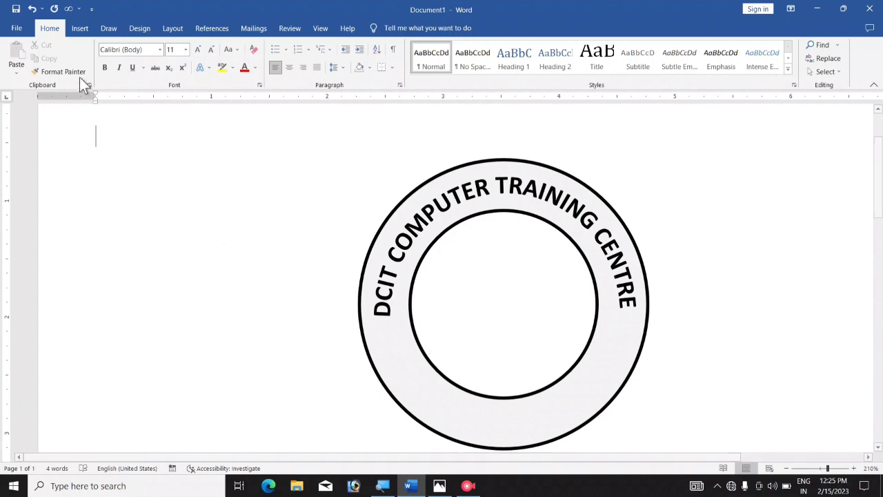
# - Draw a small black five-point star on the ring's left side and nudge it upward
pyautogui.click(84, 33)
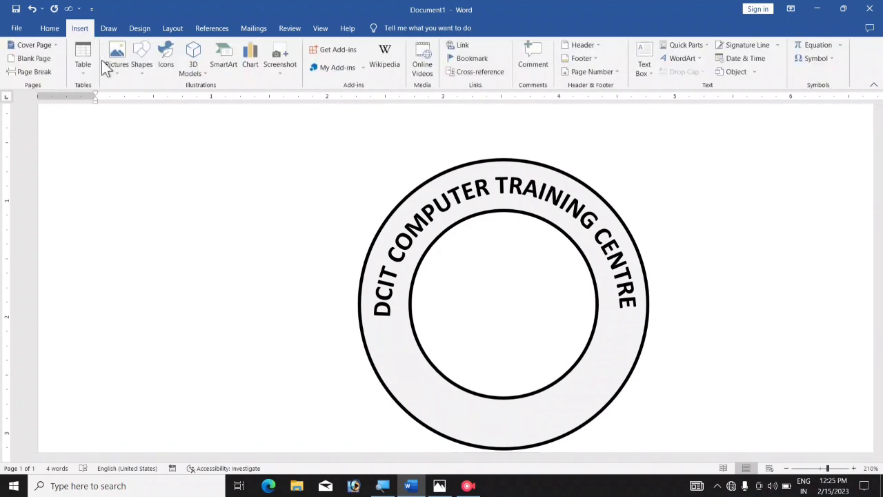
pyautogui.click(142, 61)
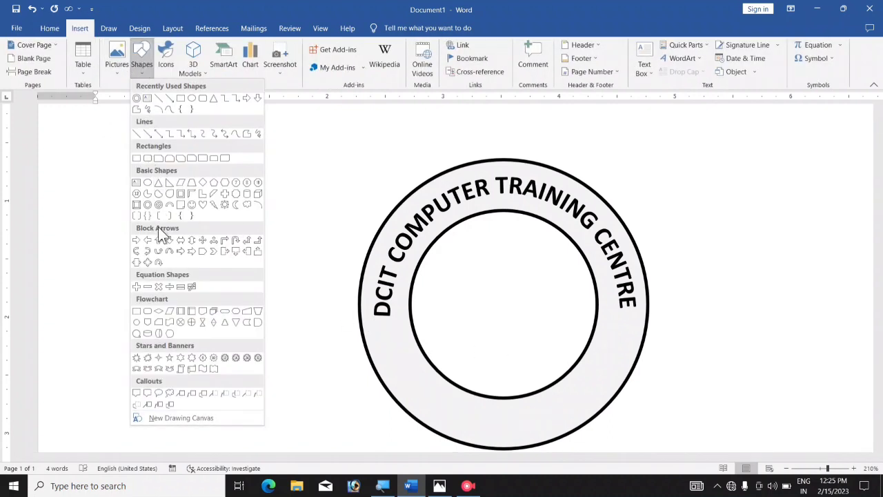
pyautogui.click(170, 359)
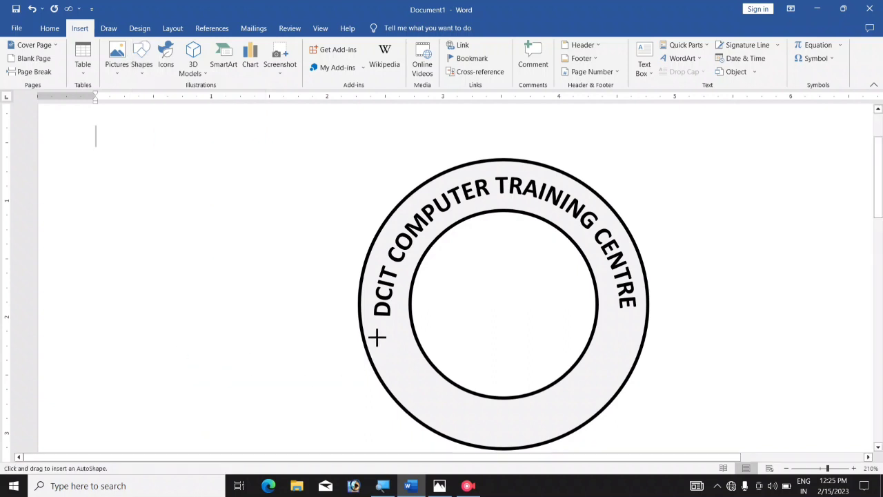
pyautogui.moveTo(376, 337); pyautogui.dragTo(403, 356)
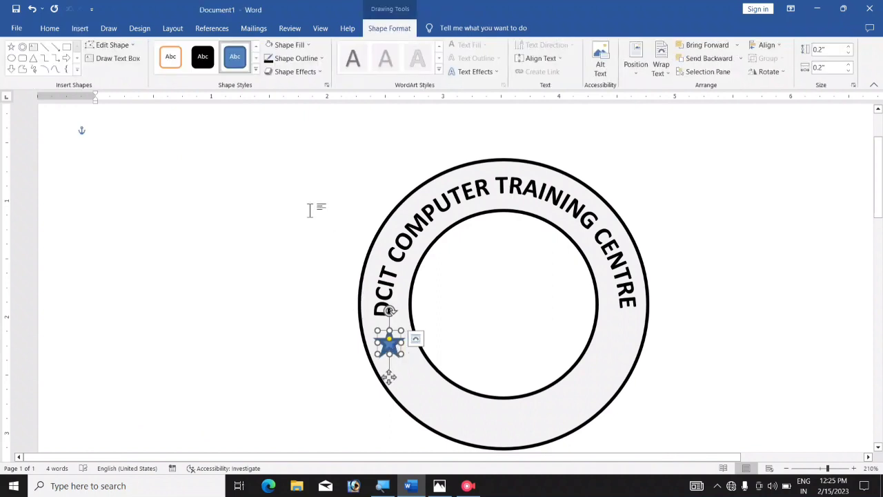
pyautogui.click(202, 61)
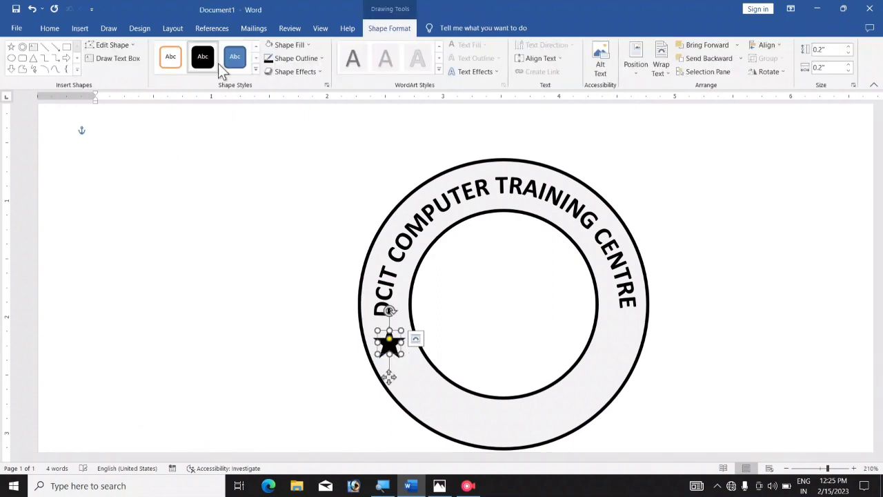
pyautogui.press('Up')
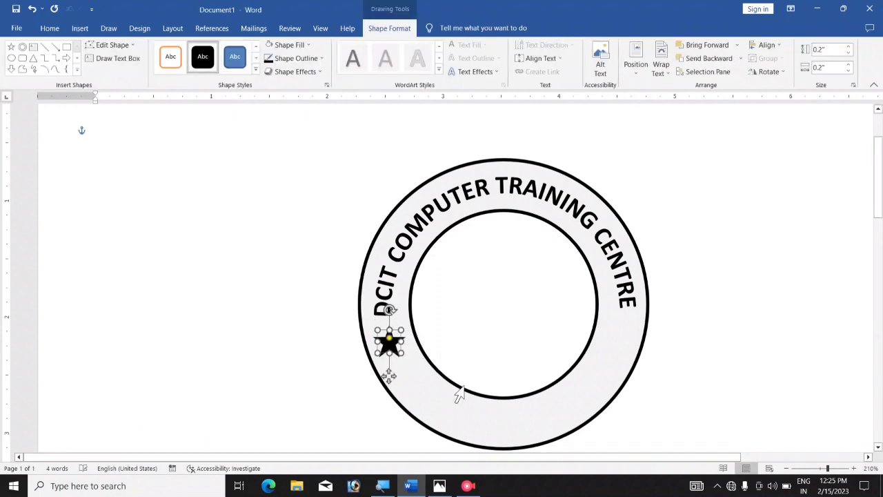
pyautogui.press('Up')
pyautogui.press('Up')
pyautogui.press('Up')
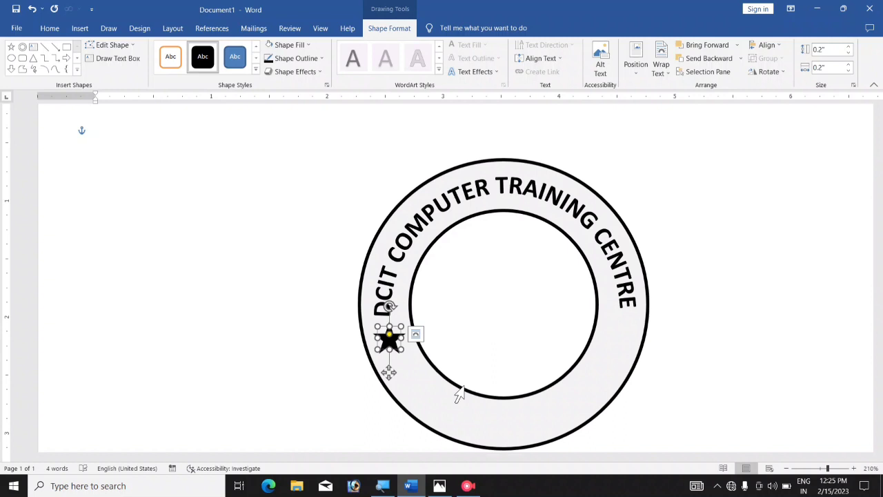
# - Duplicate the star with Ctrl+D and position the copy on the ring's right side below CENTRE
pyautogui.hotkey('ctrl', 'd')
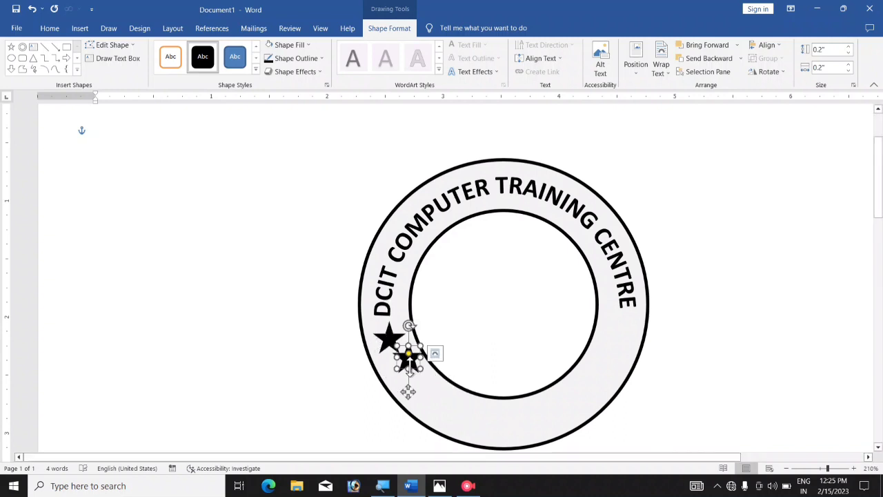
pyautogui.moveTo(410, 365)
pyautogui.mouseDown()
pyautogui.moveTo(630, 337)
pyautogui.moveTo(623, 333)
pyautogui.mouseUp()
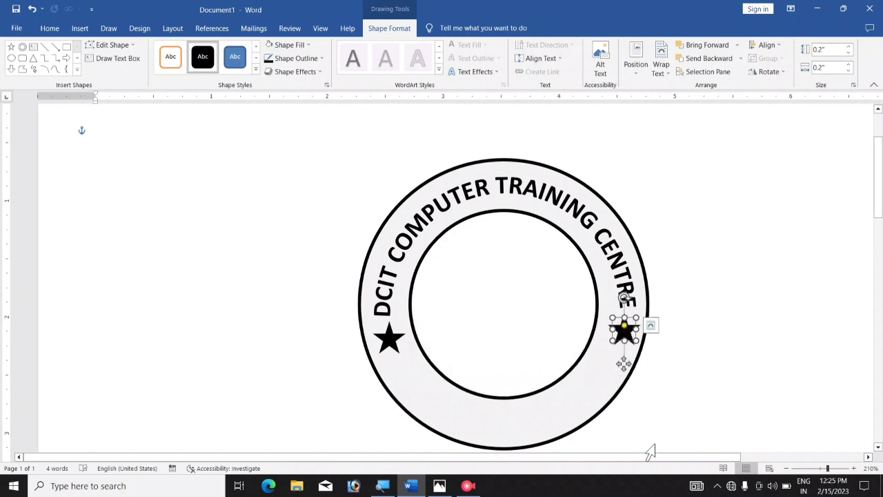
pyautogui.hotkey('ctrl', 'Up')
pyautogui.hotkey('ctrl', 'Up')
pyautogui.hotkey('ctrl', 'Up')
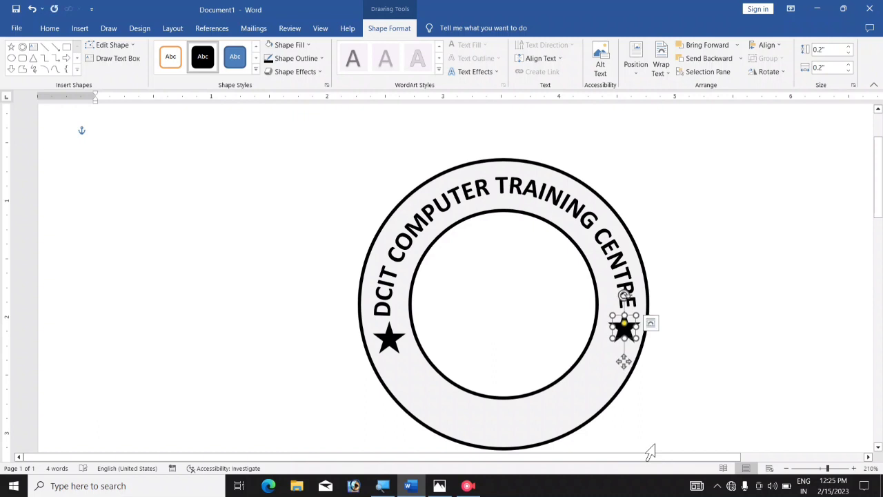
pyautogui.hotkey('ctrl', 'Up')
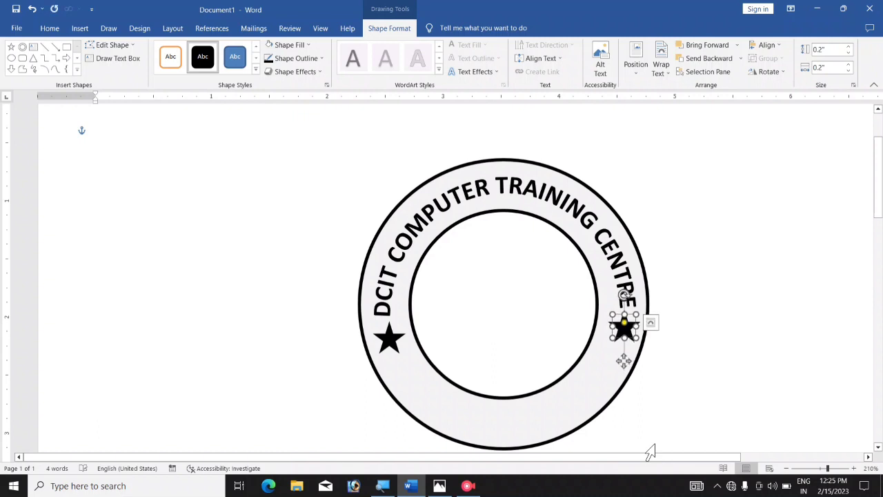
pyautogui.hotkey('ctrl', 'Up')
pyautogui.hotkey('ctrl', 'Up')
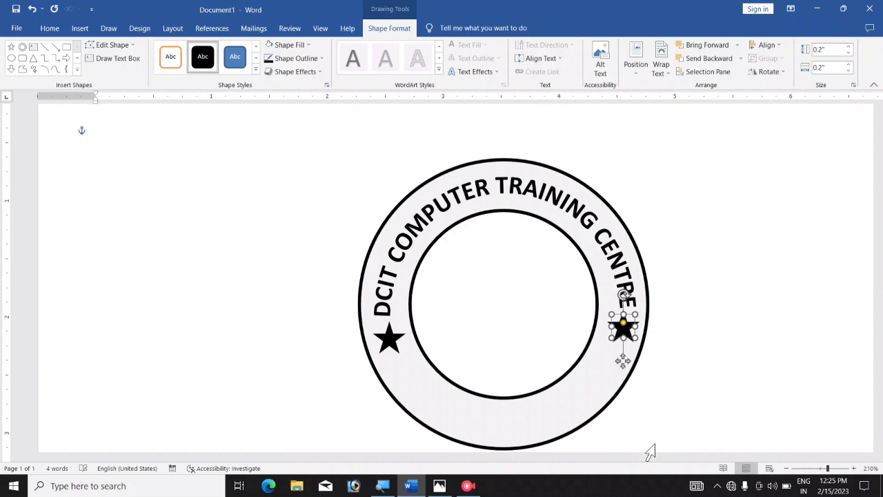
pyautogui.click(713, 407)
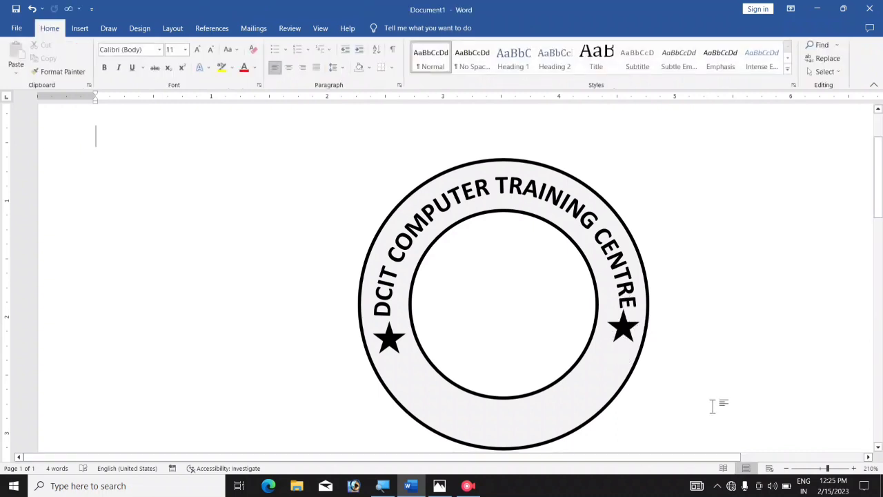
pyautogui.click(625, 333)
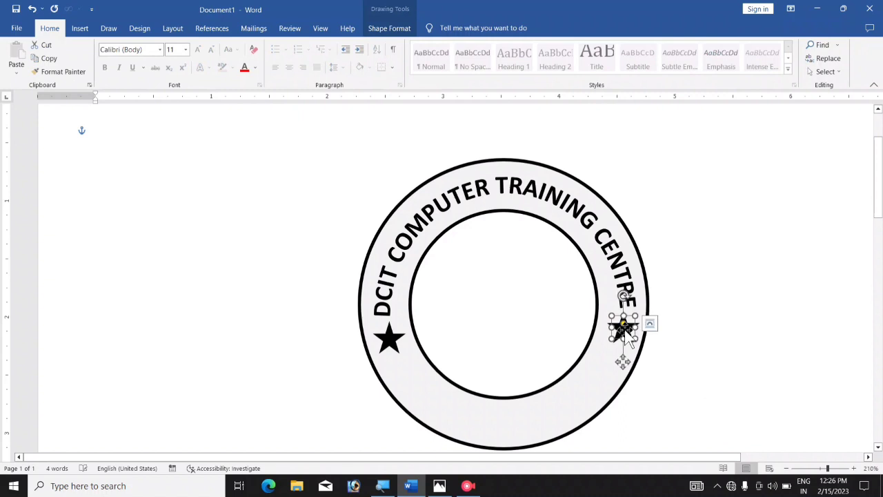
pyautogui.click(716, 351)
pyautogui.scroll(-3, 530, 412)
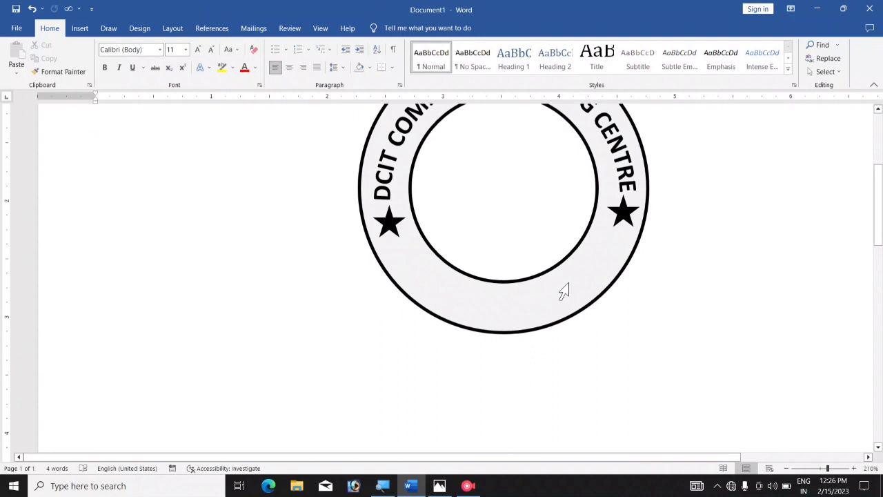
pyautogui.scroll(2, 563, 291)
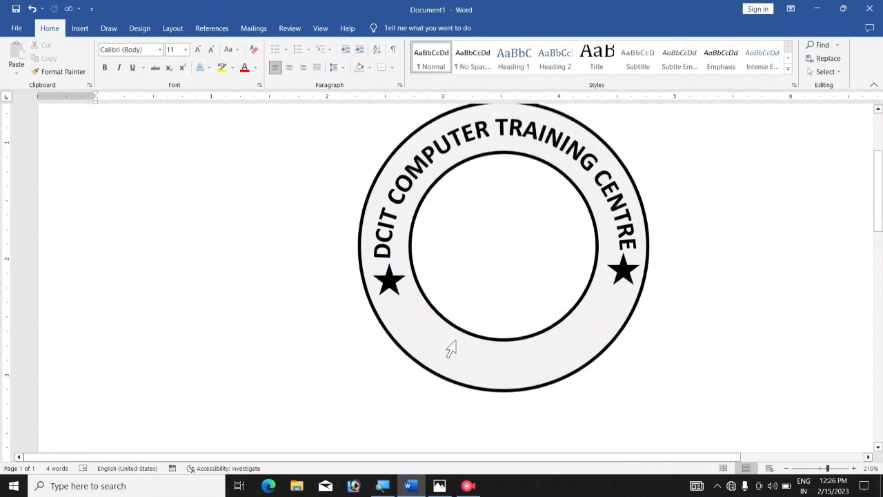
# - Insert last-style WordArt reading 'NALANDA' and drag it onto the lower part of the ring
pyautogui.click(80, 29)
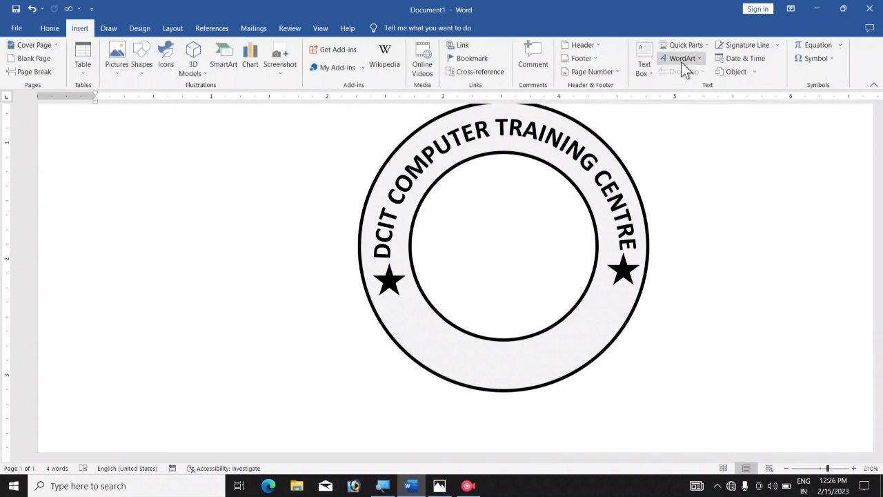
pyautogui.click(681, 61)
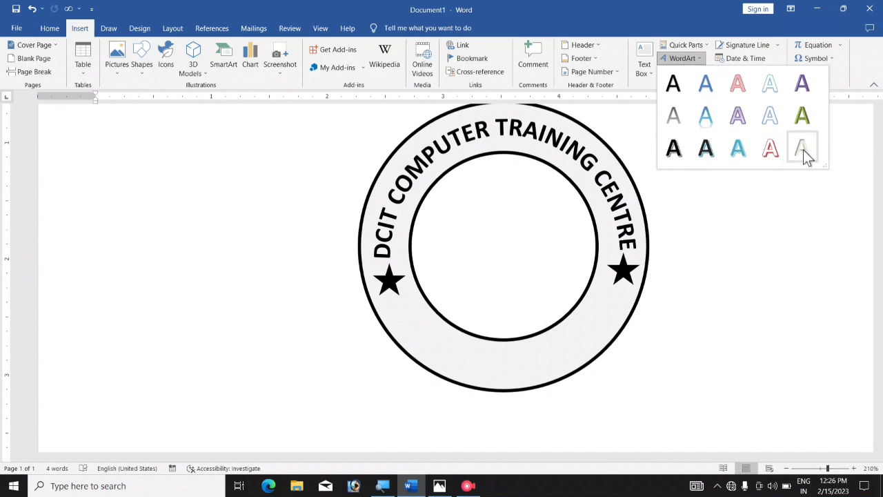
pyautogui.click(803, 150)
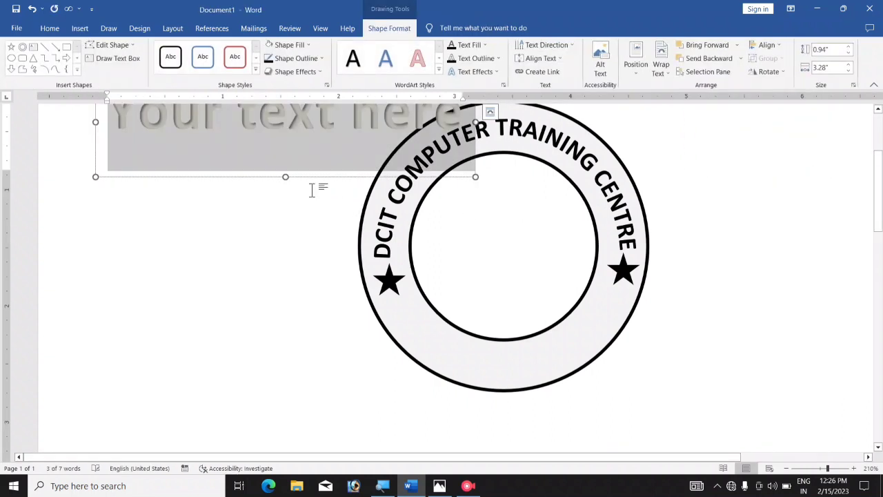
pyautogui.moveTo(217, 177); pyautogui.dragTo(216, 248)
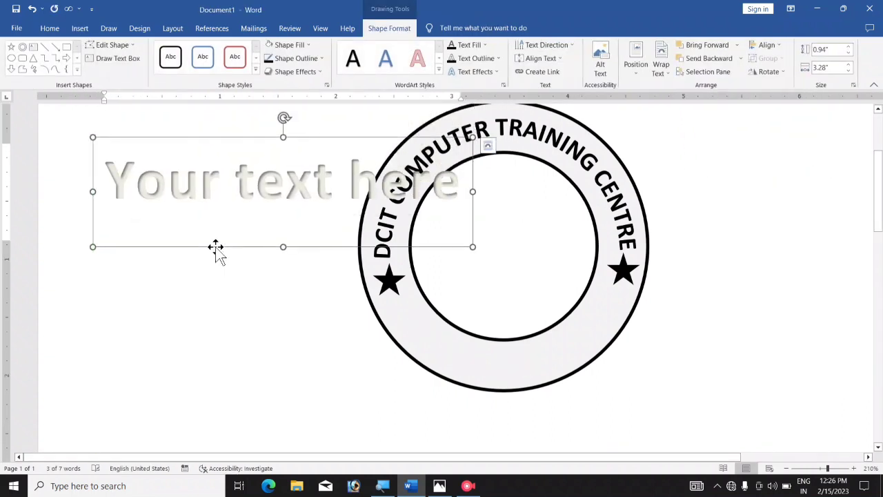
pyautogui.moveTo(113, 189); pyautogui.dragTo(435, 214)
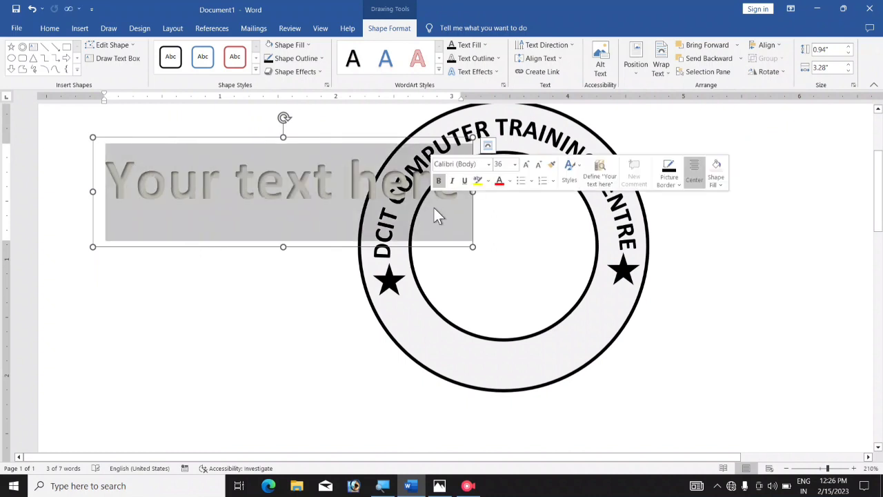
pyautogui.write('NA')
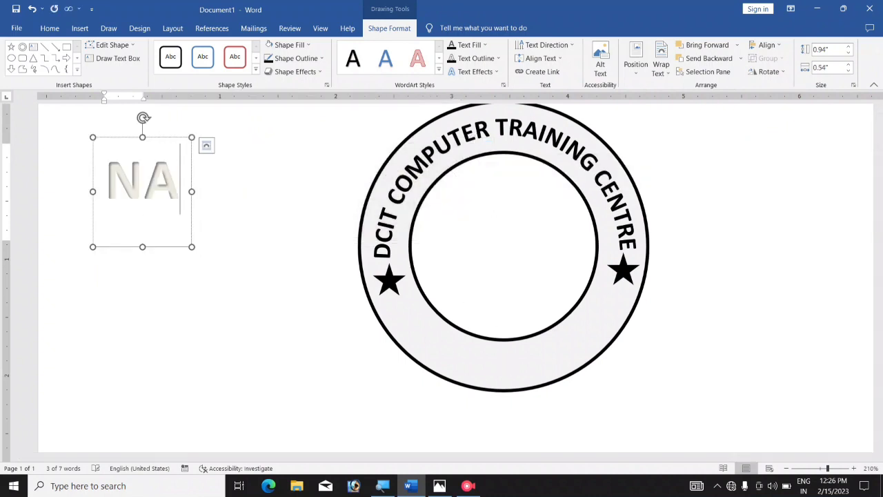
pyautogui.write('LANDA')
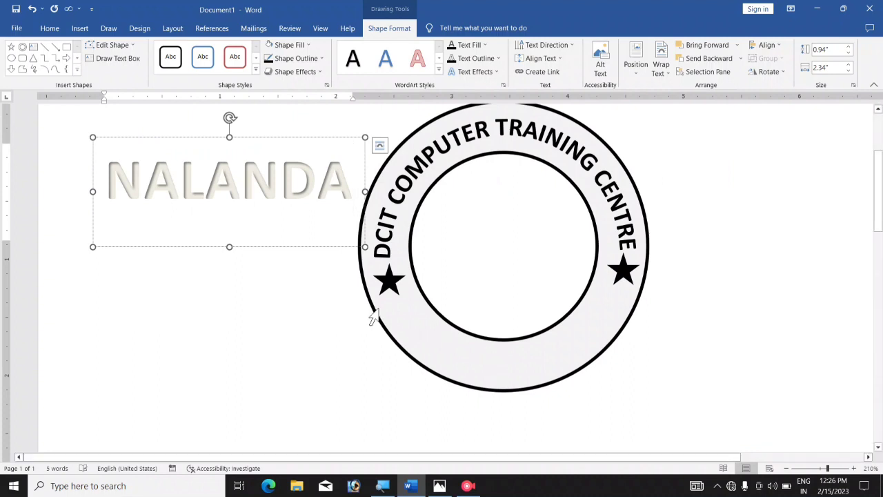
pyautogui.moveTo(281, 245); pyautogui.dragTo(561, 414)
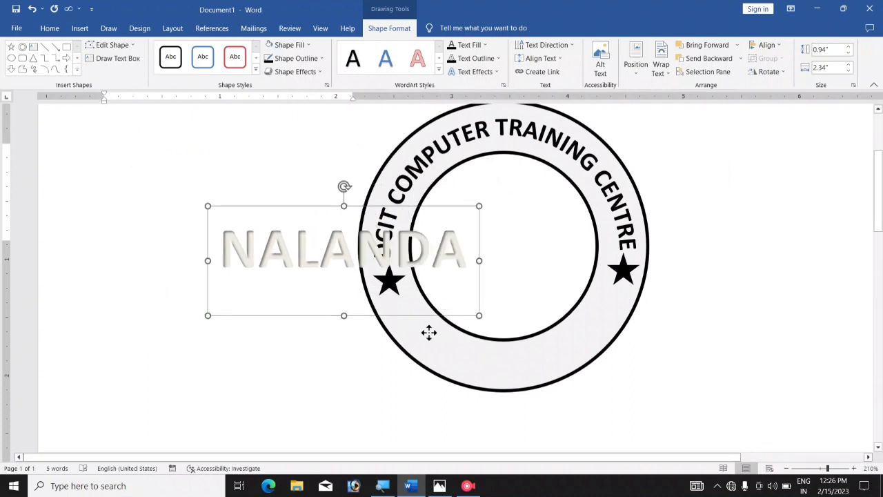
# - Bend NALANDA into an Arch: Down curve, then resize, reposition and tilt it slightly
pyautogui.click(476, 73)
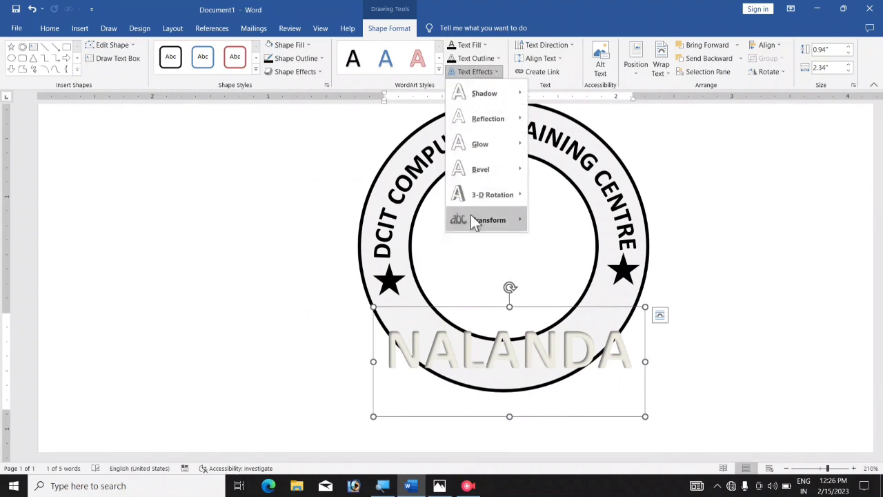
pyautogui.moveTo(488, 219)
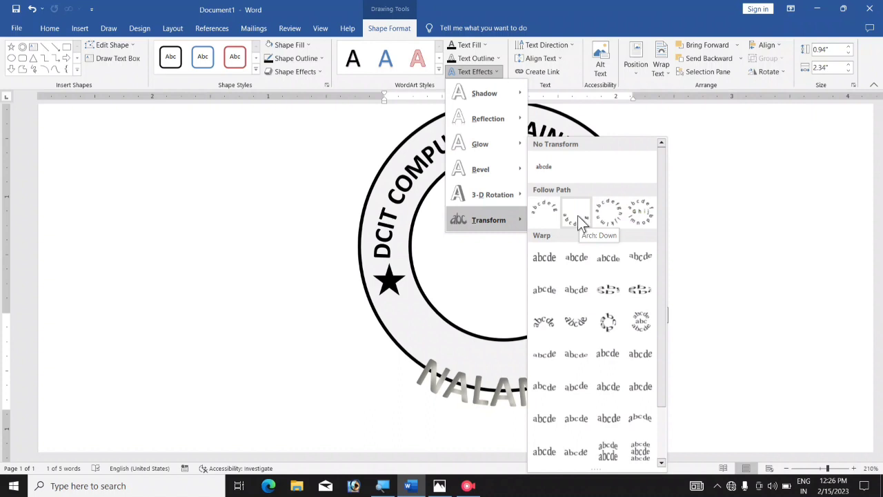
pyautogui.click(577, 215)
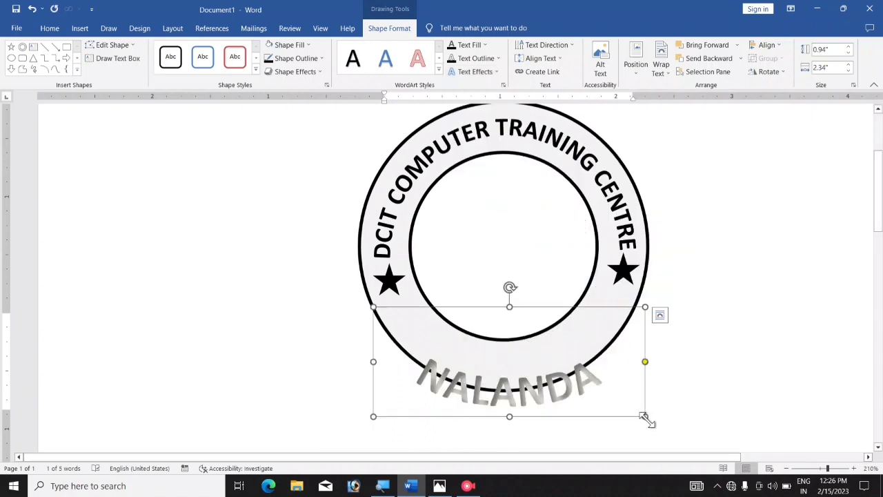
pyautogui.moveTo(645, 415); pyautogui.dragTo(597, 393)
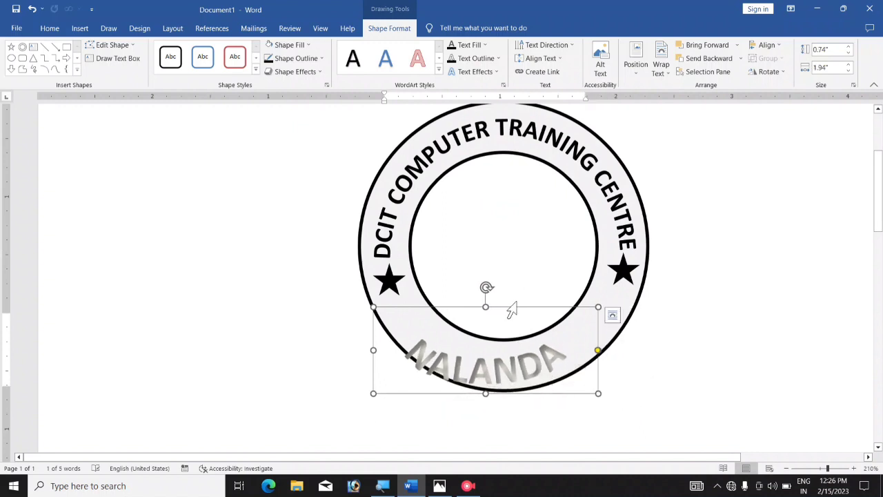
pyautogui.moveTo(518, 308); pyautogui.dragTo(540, 302)
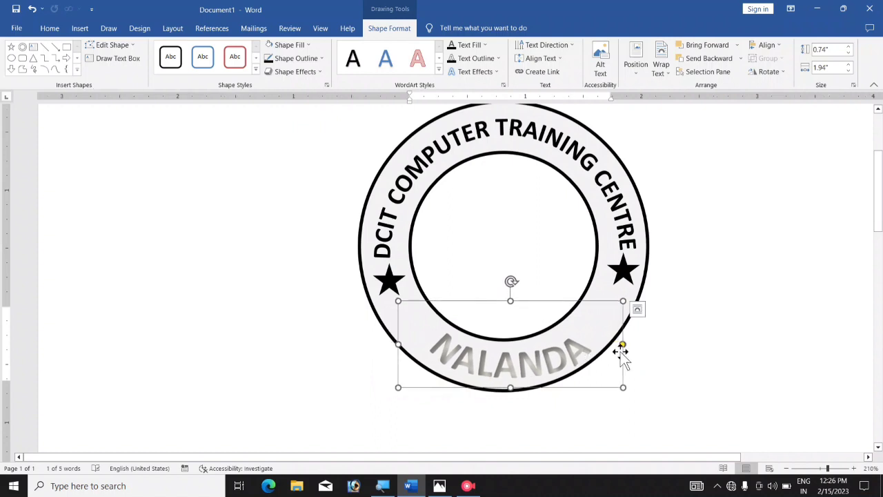
pyautogui.moveTo(620, 298); pyautogui.dragTo(631, 304)
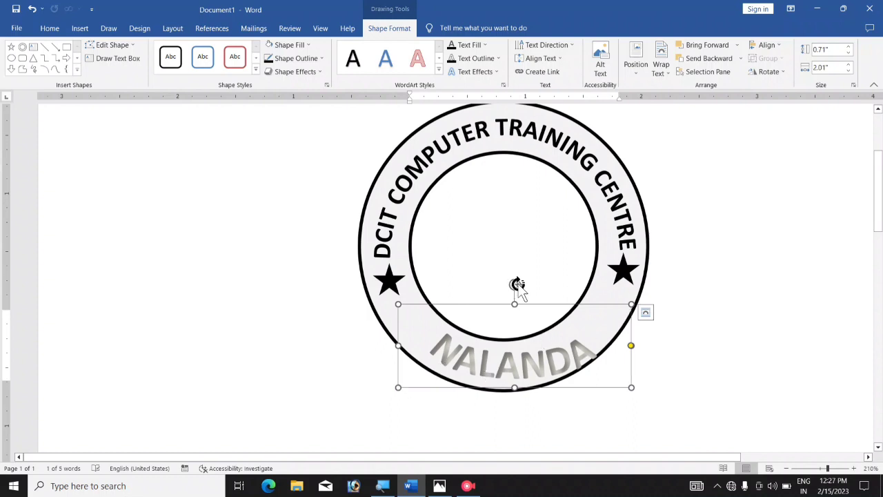
pyautogui.moveTo(518, 283); pyautogui.dragTo(514, 283)
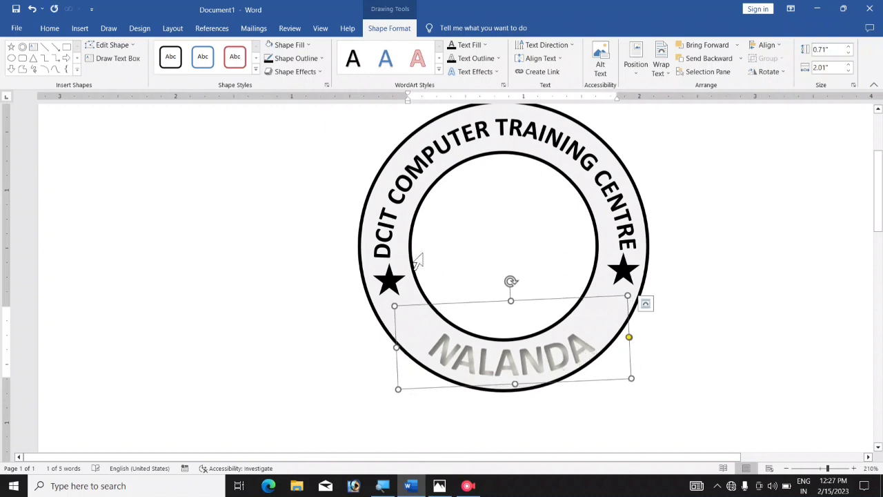
# - Make NALANDA solid black, shrink it to fit the ring and nudge it right and down
pyautogui.click(451, 46)
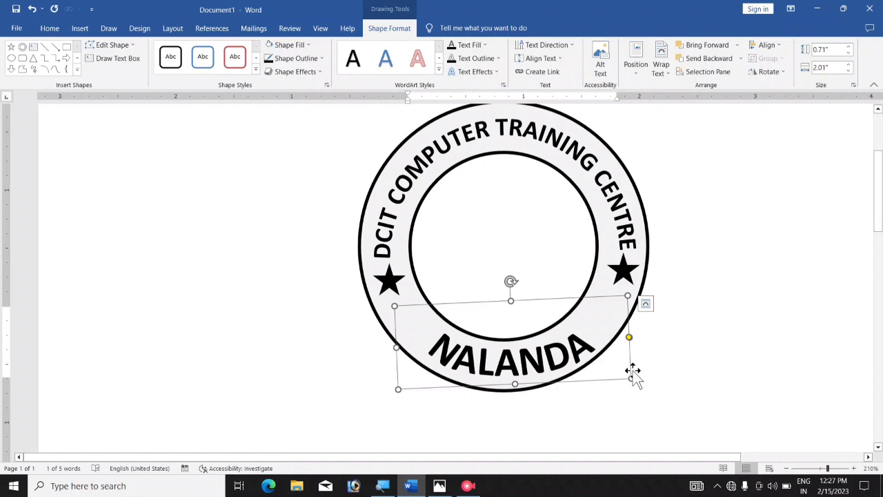
pyautogui.keyDown('ctrl'); pyautogui.scroll(-6, 628, 374); pyautogui.keyUp('ctrl')
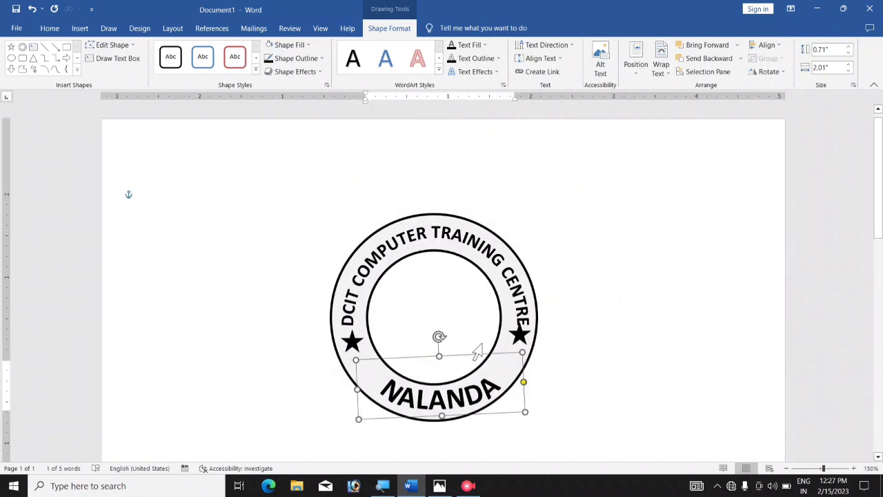
pyautogui.moveTo(524, 413); pyautogui.dragTo(508, 407)
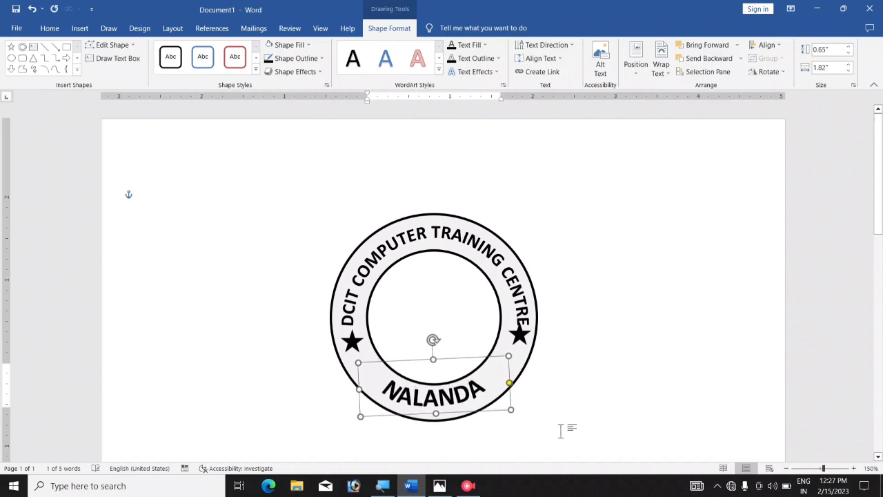
pyautogui.press('Right')
pyautogui.press('Down')
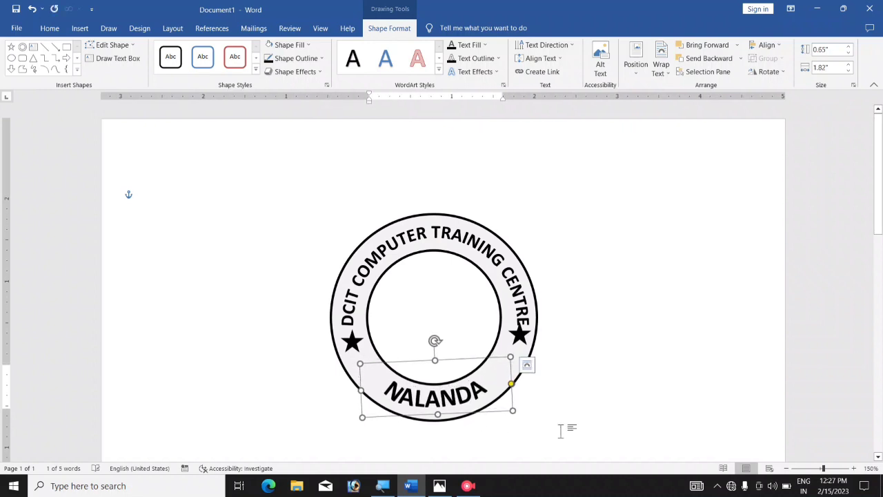
pyautogui.click(621, 378)
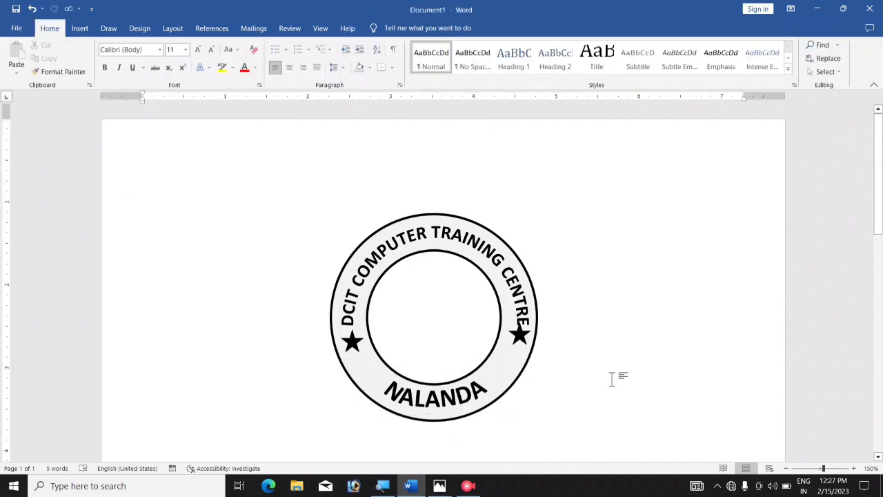
# - Bring up Word's Insert commands beside the DCIT stamp page
pyautogui.scroll(-1, 457, 241)
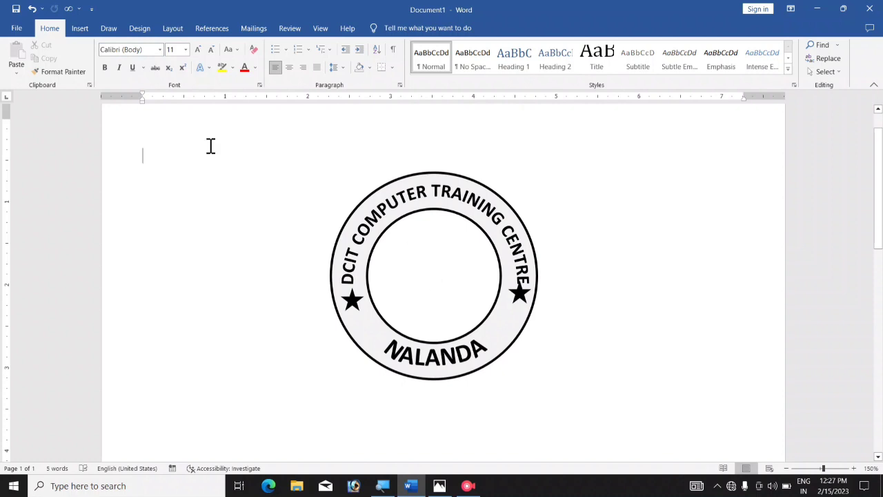
pyautogui.click(81, 29)
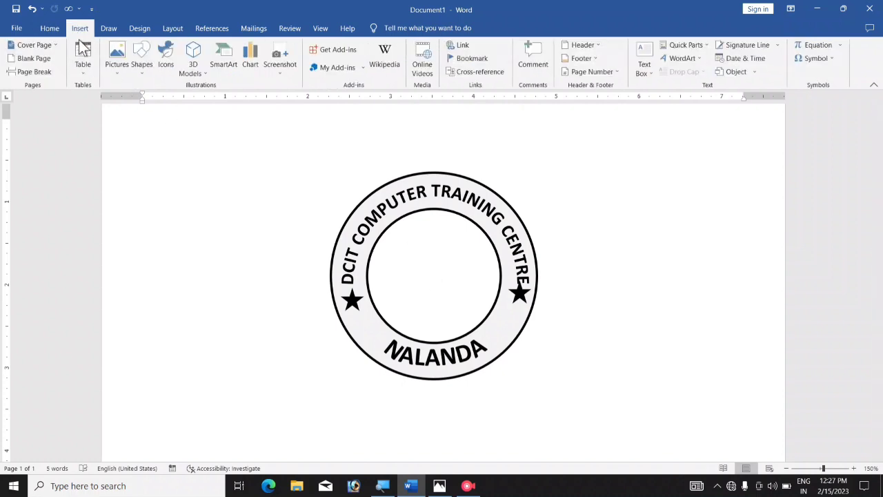
# - Insert the education logo image from Downloads via Pictures > This Device
pyautogui.click(115, 67)
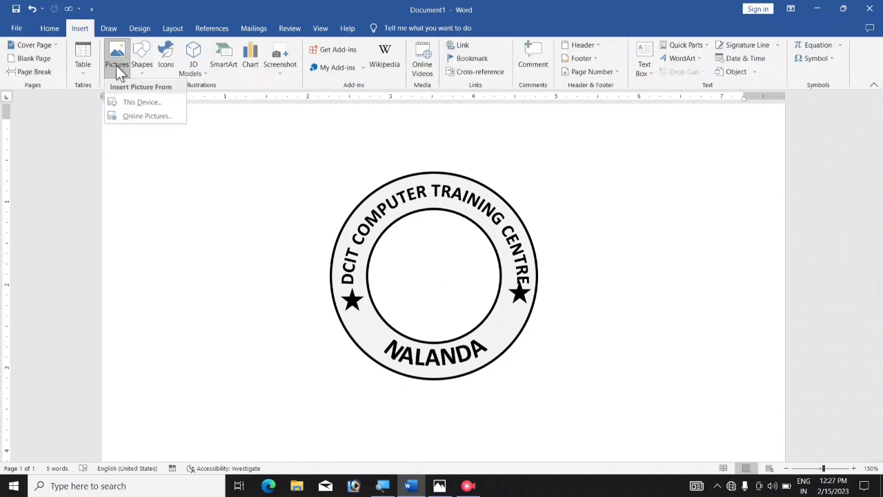
pyautogui.click(130, 104)
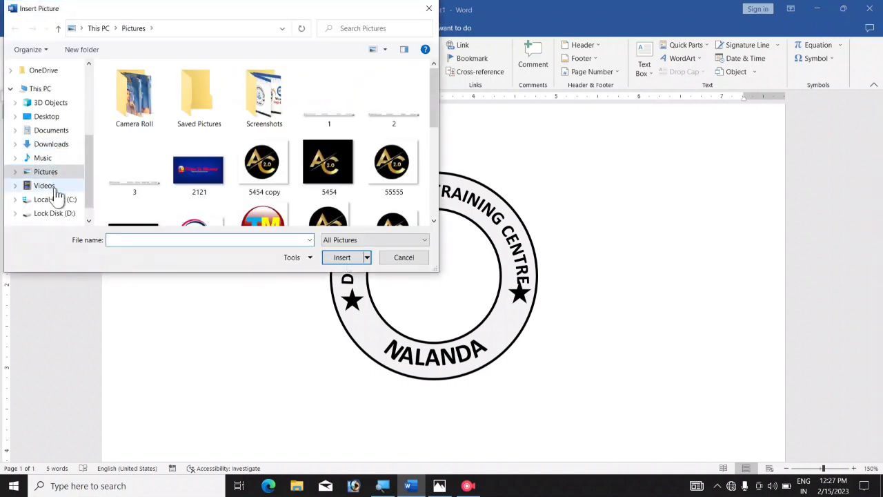
pyautogui.click(53, 146)
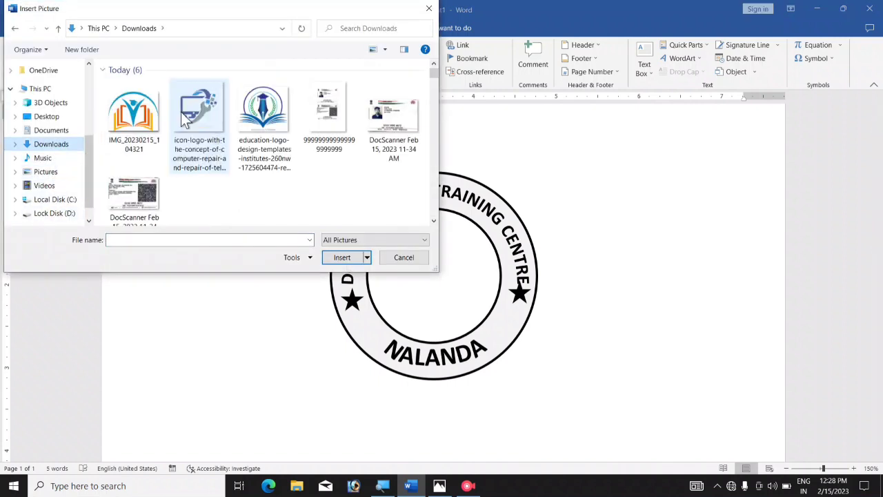
pyautogui.click(261, 121)
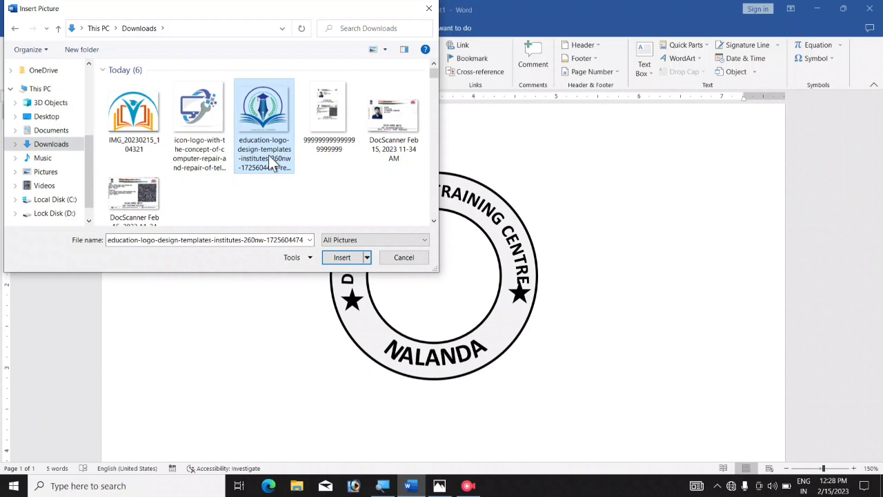
pyautogui.click(351, 258)
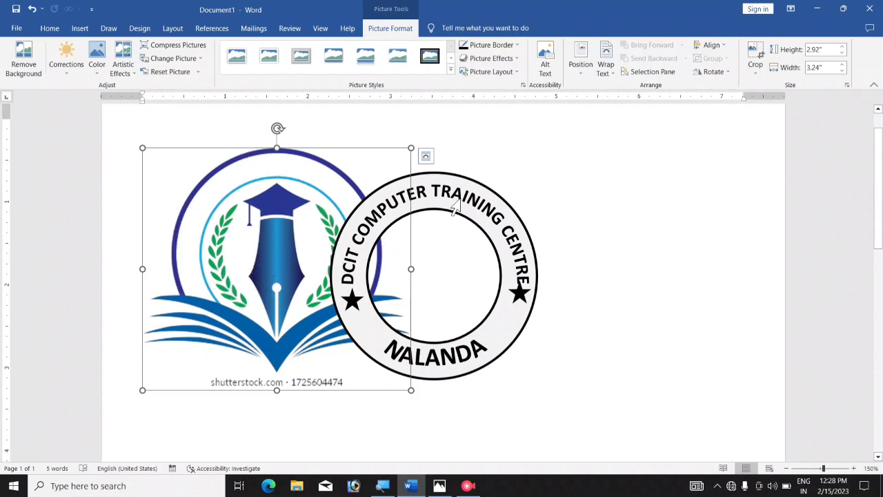
# - Set the logo to In Front of Text, resize it to 1.28″ × 1.42″ and centre it in the ring
pyautogui.click(605, 67)
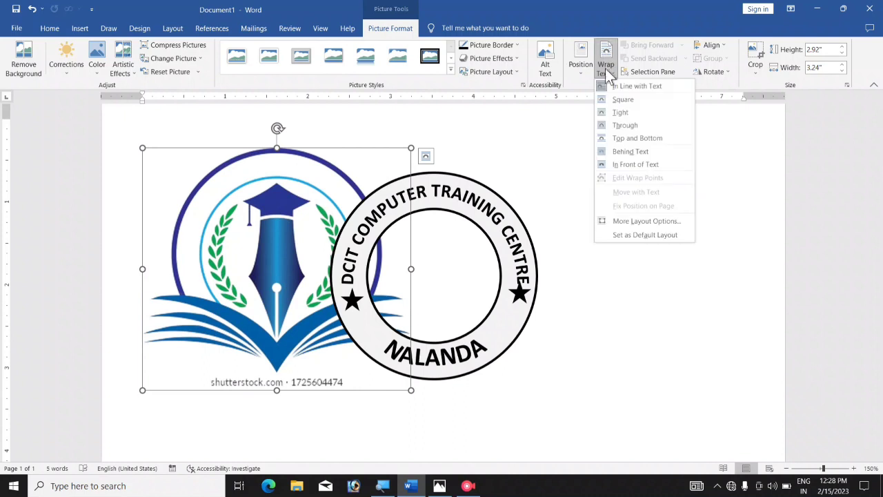
pyautogui.click(630, 167)
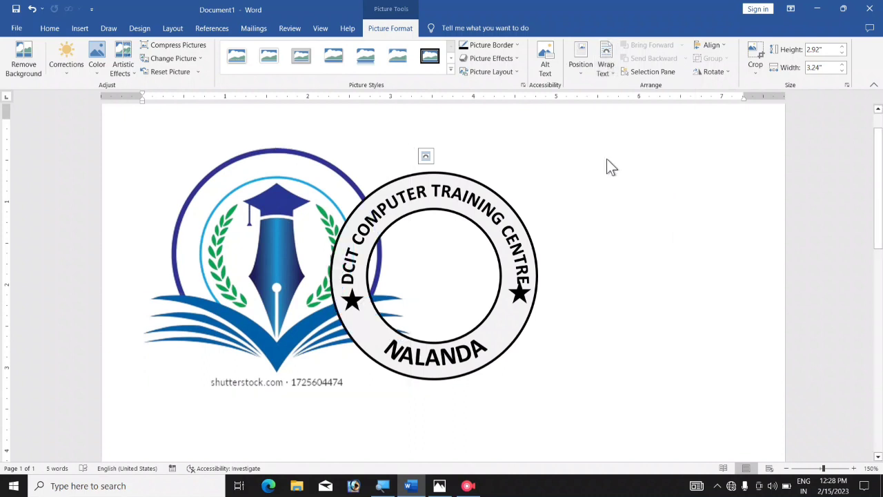
pyautogui.moveTo(252, 252); pyautogui.dragTo(382, 260)
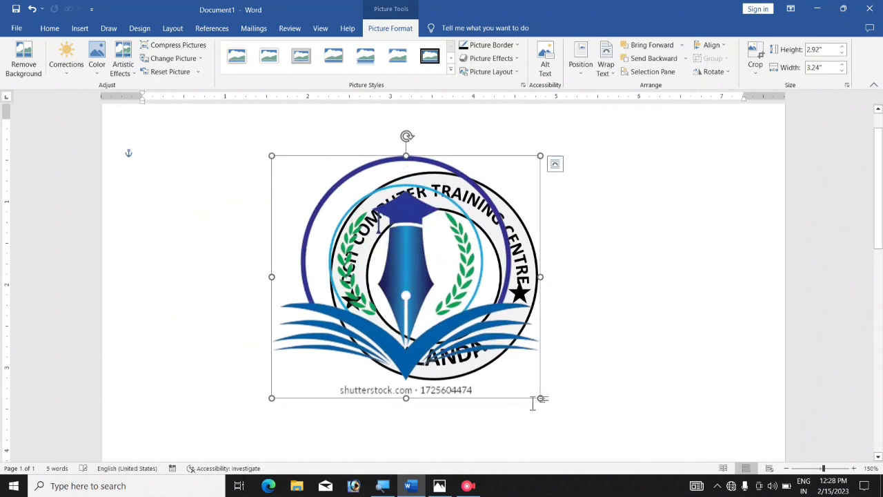
pyautogui.moveTo(540, 399); pyautogui.dragTo(429, 297)
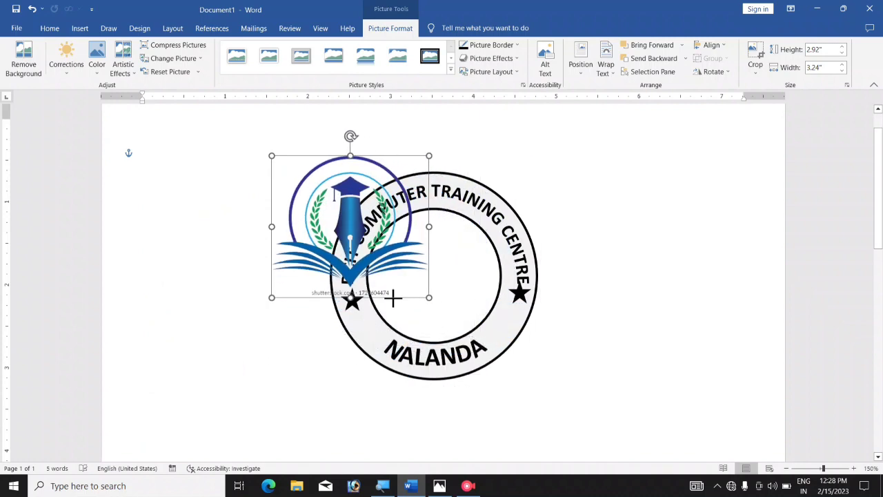
pyautogui.moveTo(330, 211); pyautogui.dragTo(416, 259)
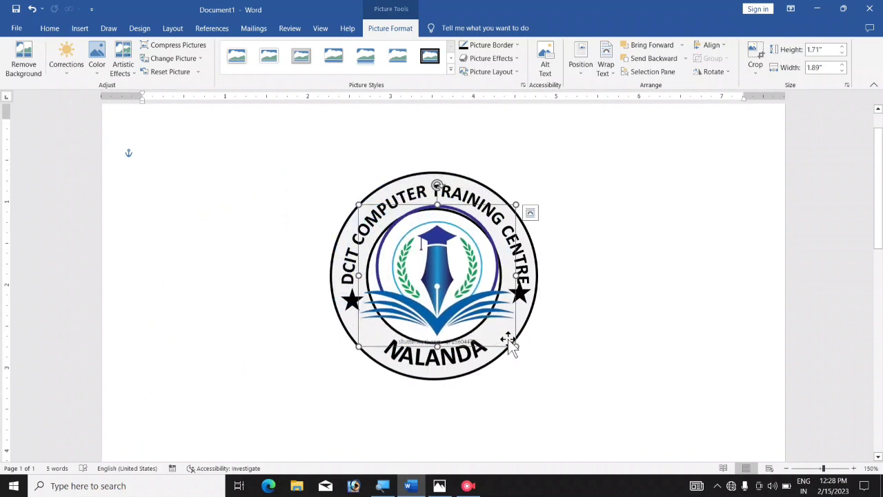
pyautogui.moveTo(516, 346); pyautogui.dragTo(483, 316)
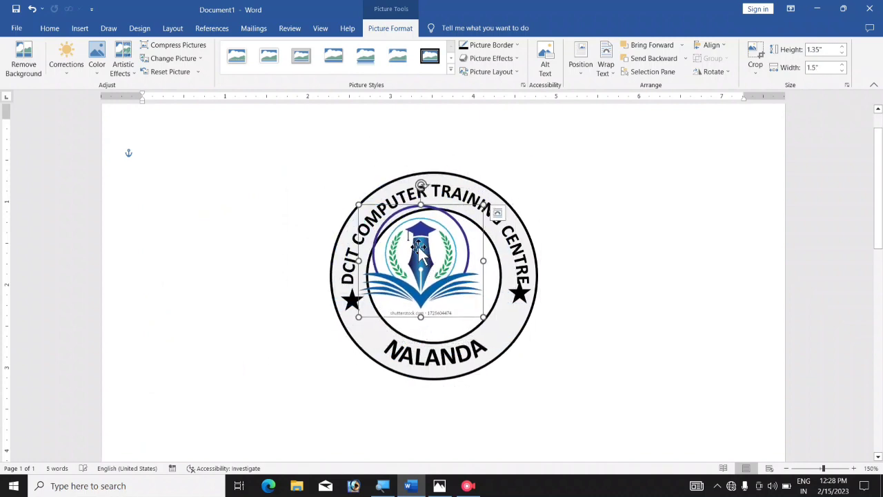
pyautogui.moveTo(419, 247); pyautogui.dragTo(432, 260)
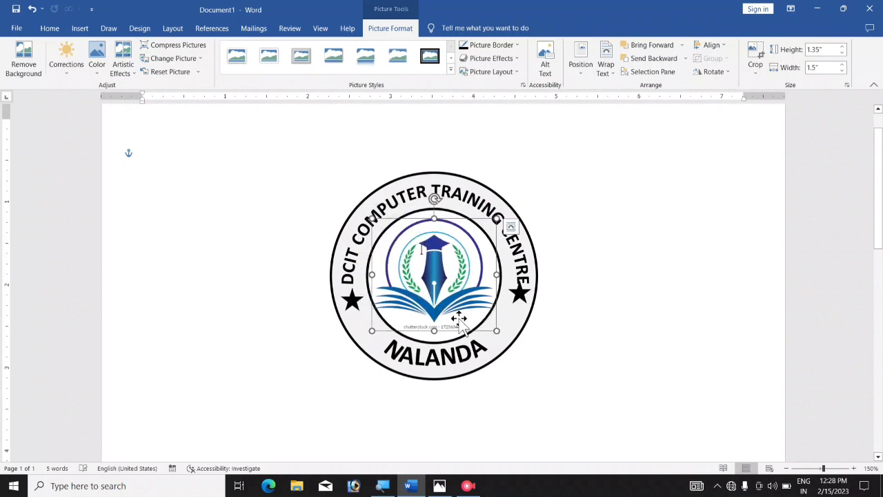
pyautogui.moveTo(496, 331); pyautogui.dragTo(489, 325)
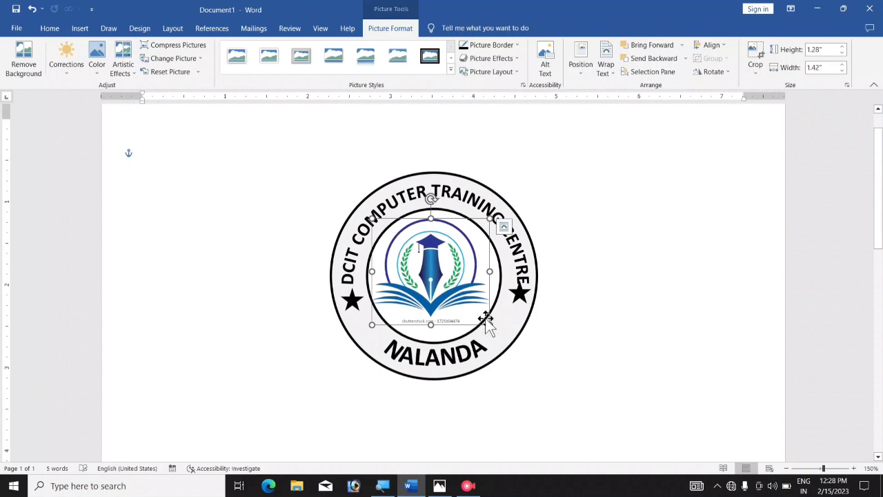
pyautogui.moveTo(418, 266); pyautogui.dragTo(422, 269)
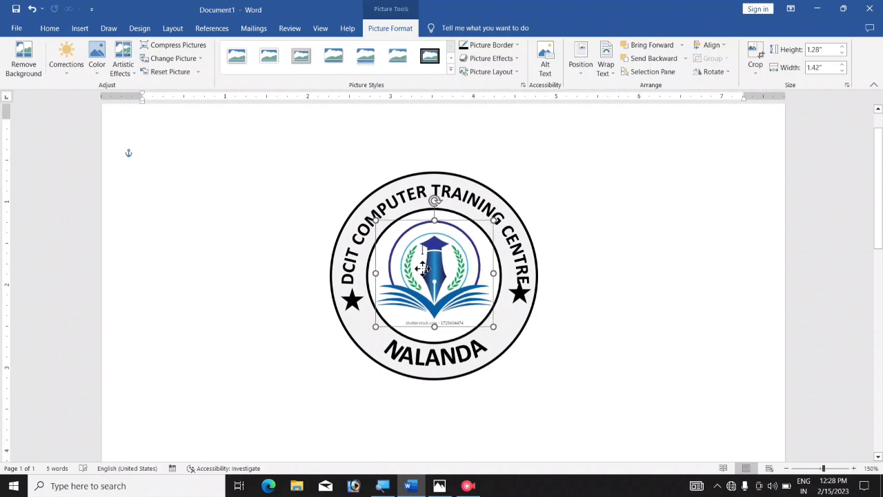
pyautogui.click(588, 332)
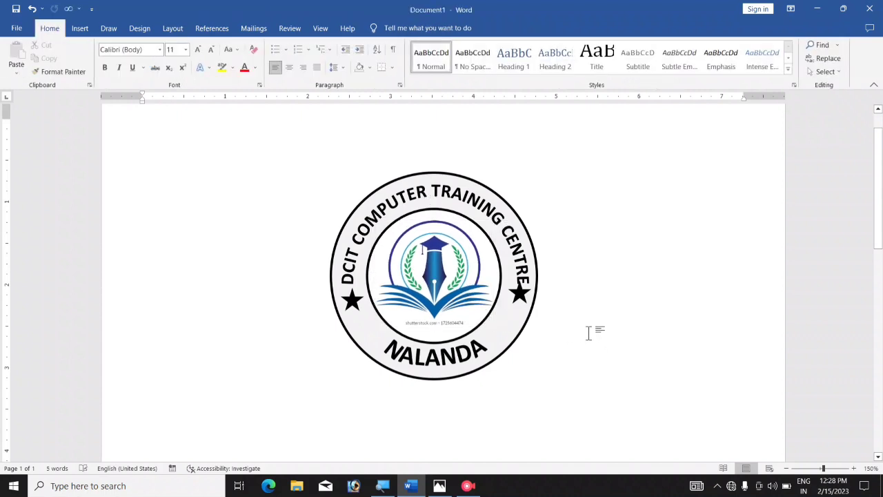
# - Zoom the document to 210% to view the finished badge
pyautogui.keyDown('ctrl'); pyautogui.scroll(2, 492, 280); pyautogui.keyUp('ctrl')
pyautogui.keyDown('ctrl'); pyautogui.scroll(2, 492, 279); pyautogui.keyUp('ctrl')
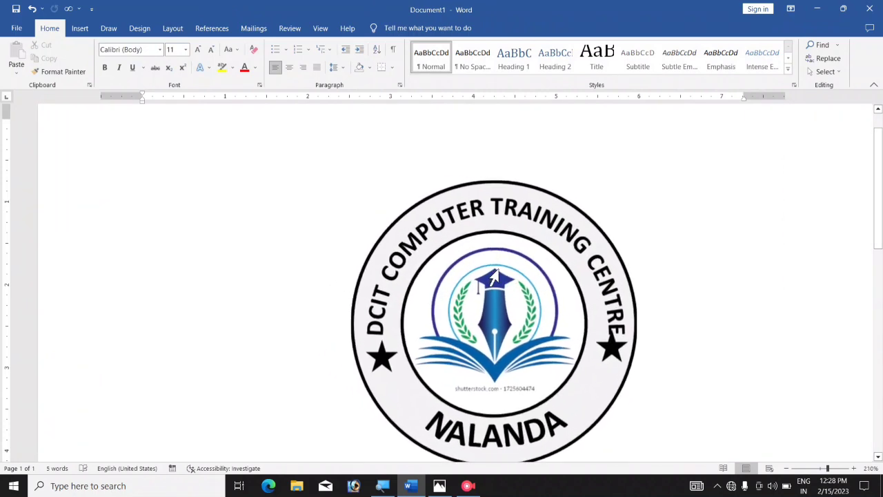
pyautogui.keyDown('ctrl'); pyautogui.scroll(2, 492, 280); pyautogui.keyUp('ctrl')
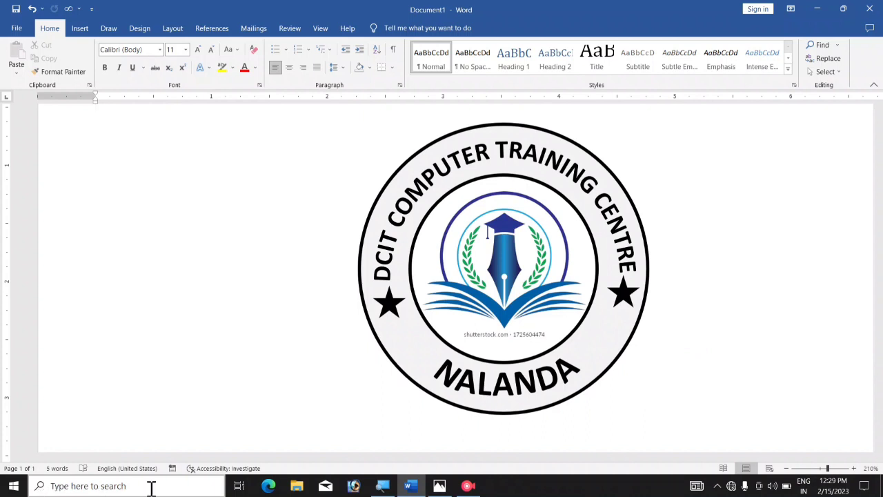
# - Launch Snipping Tool from Windows search and start a new snip
pyautogui.click(90, 487)
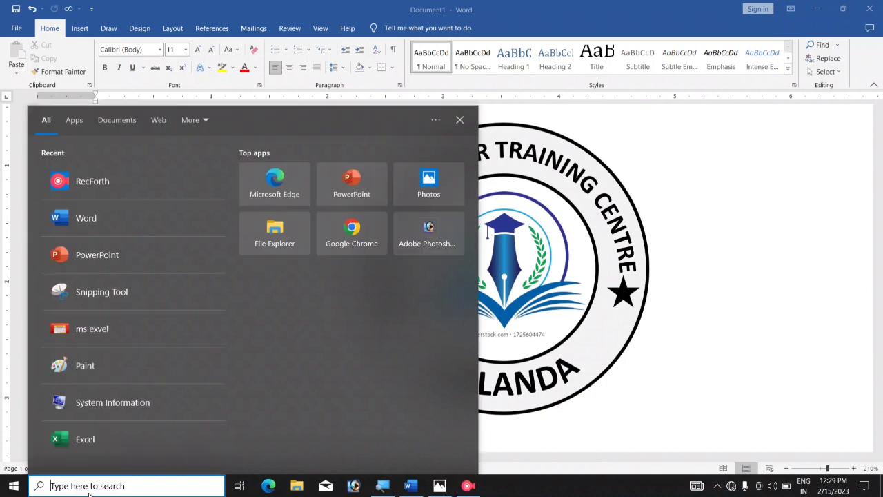
pyautogui.write('S')
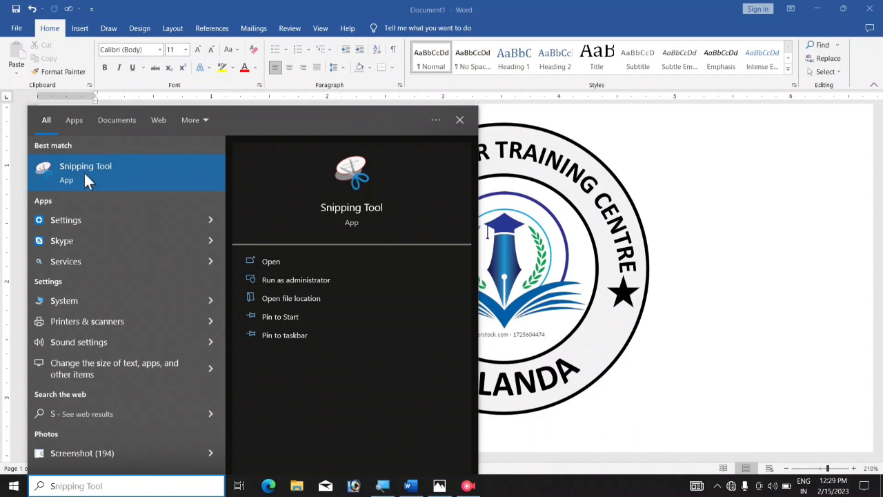
pyautogui.click(117, 177)
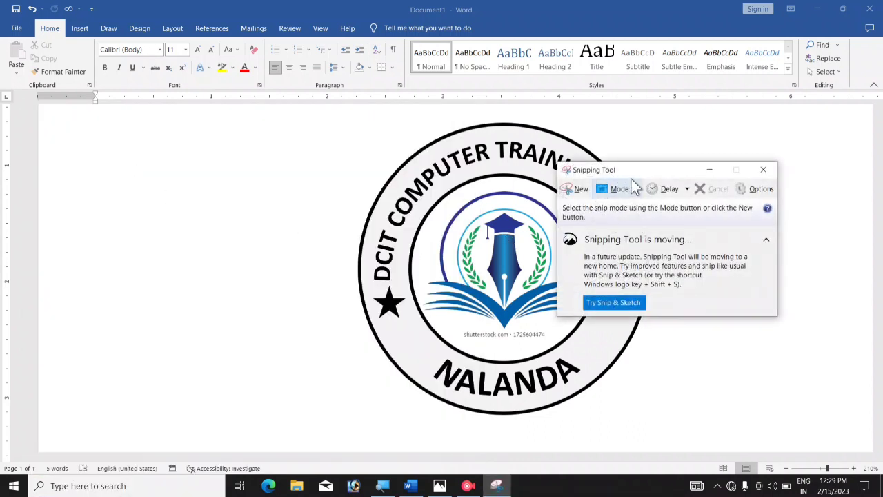
pyautogui.click(572, 191)
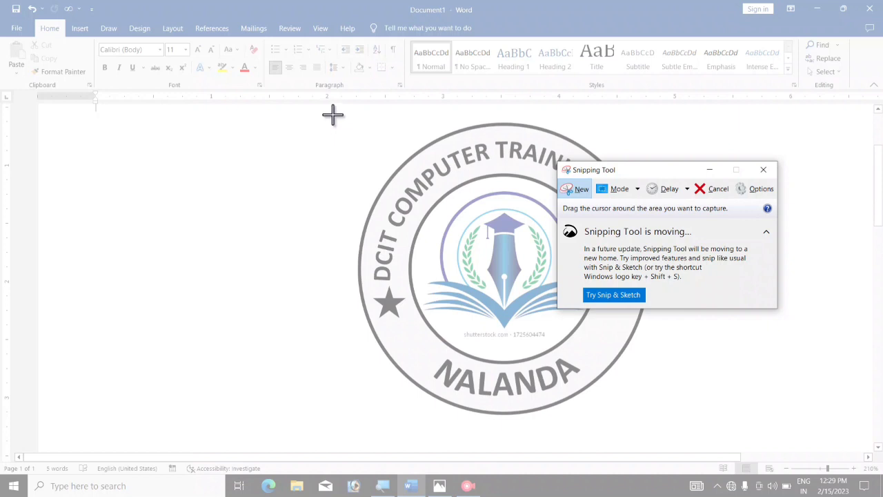
# - Capture a rectangle framing the whole DCIT Nalanda badge on the Word page
pyautogui.moveTo(333, 113); pyautogui.dragTo(676, 423)
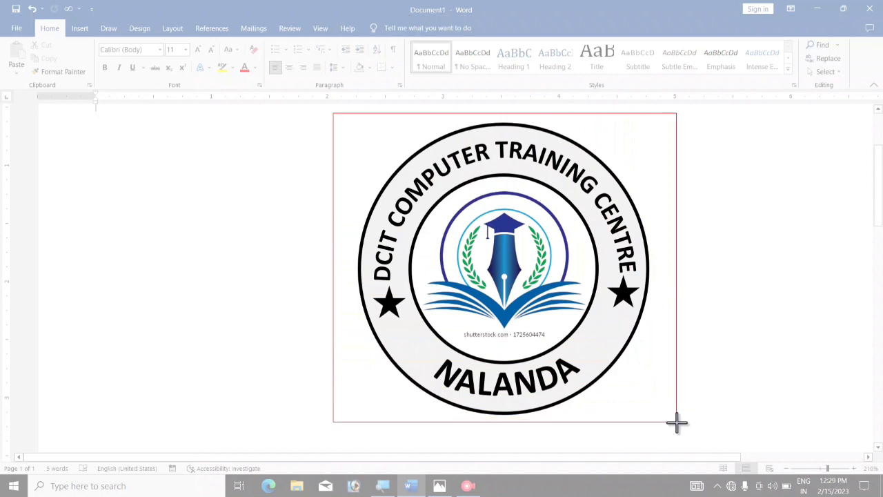
pyautogui.moveTo(676, 421); pyautogui.dragTo(677, 422)
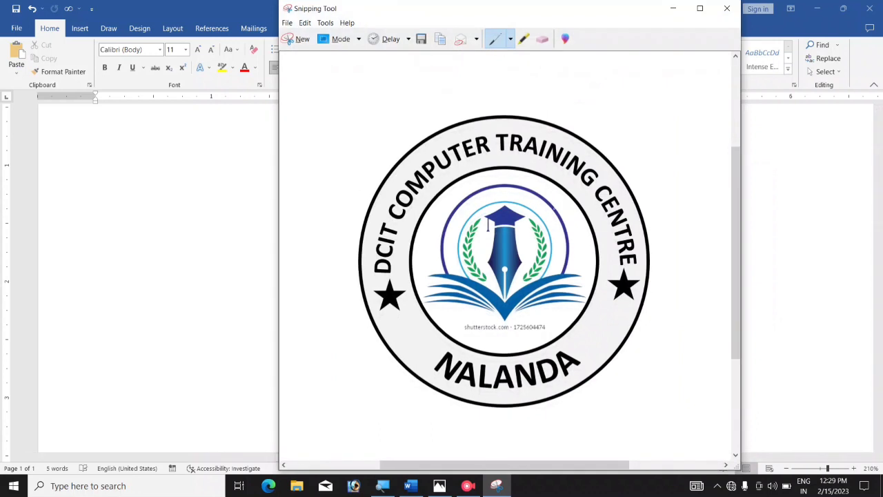
# - Save the snip as JPEG 'DSFSDF' in Downloads and close Snipping Tool
pyautogui.click(286, 25)
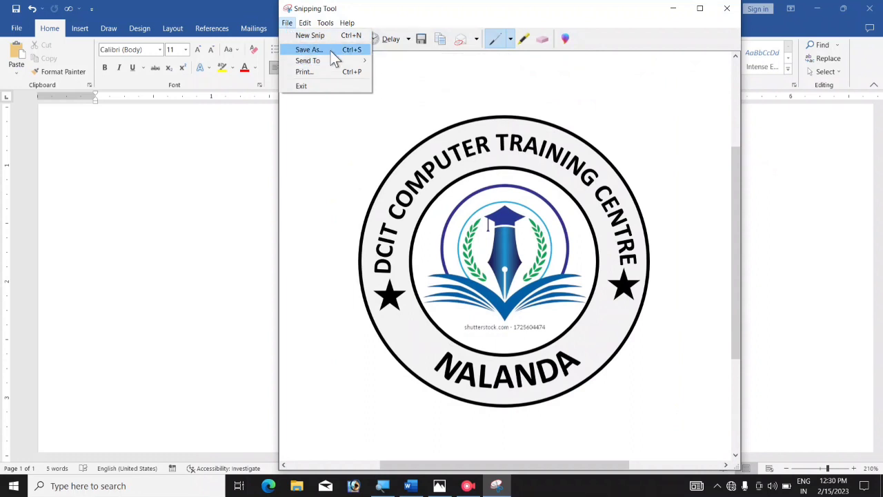
pyautogui.click(330, 51)
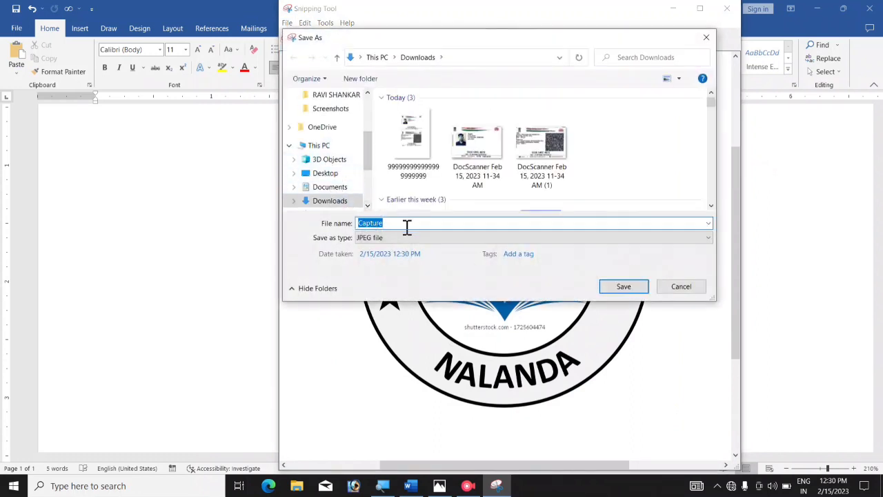
pyautogui.write('DSFSDF')
pyautogui.click(624, 290)
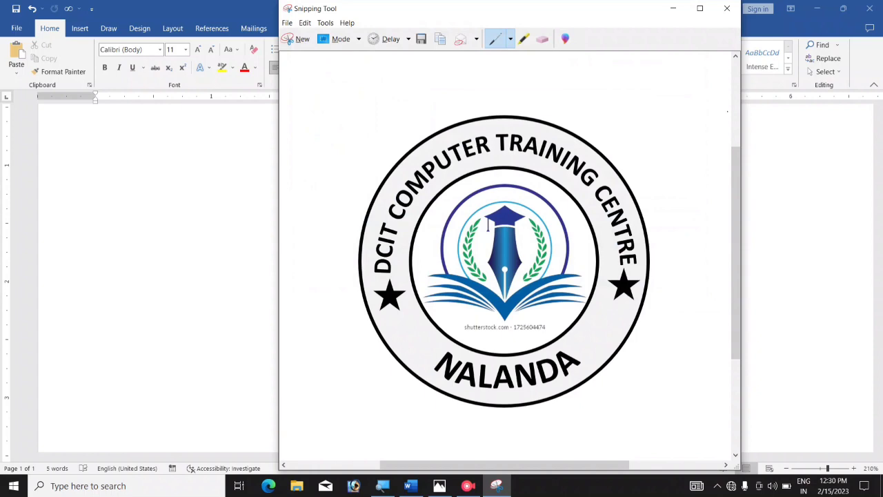
pyautogui.click(727, 8)
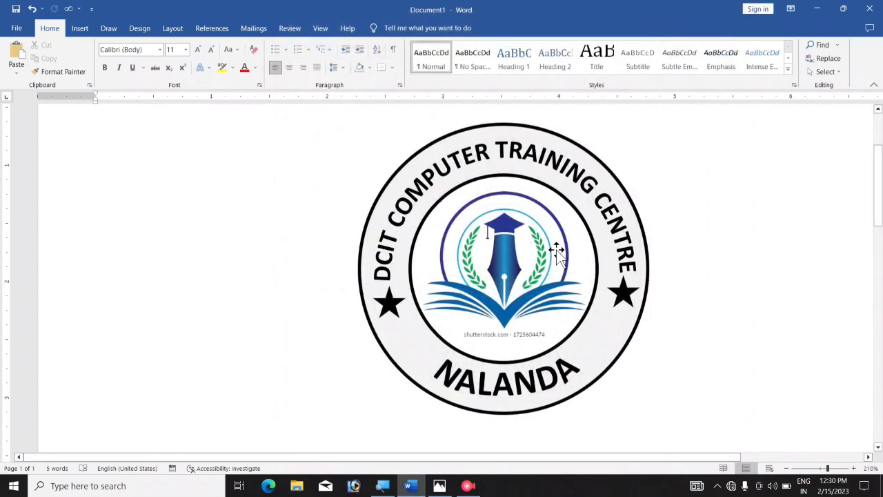
# - Create a new blank document, Document2, and set its zoom to 130%
pyautogui.scroll(3, 557, 252)
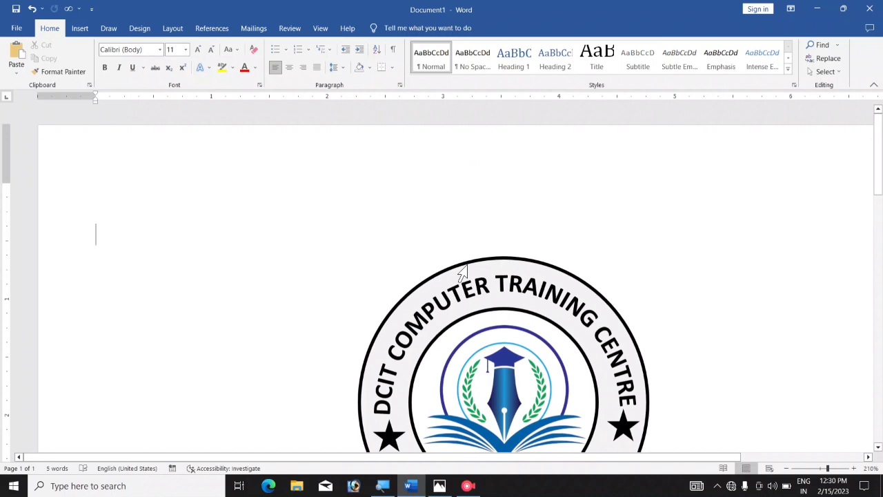
pyautogui.scroll(-3, 461, 274)
pyautogui.scroll(2, 469, 276)
pyautogui.scroll(1, 387, 248)
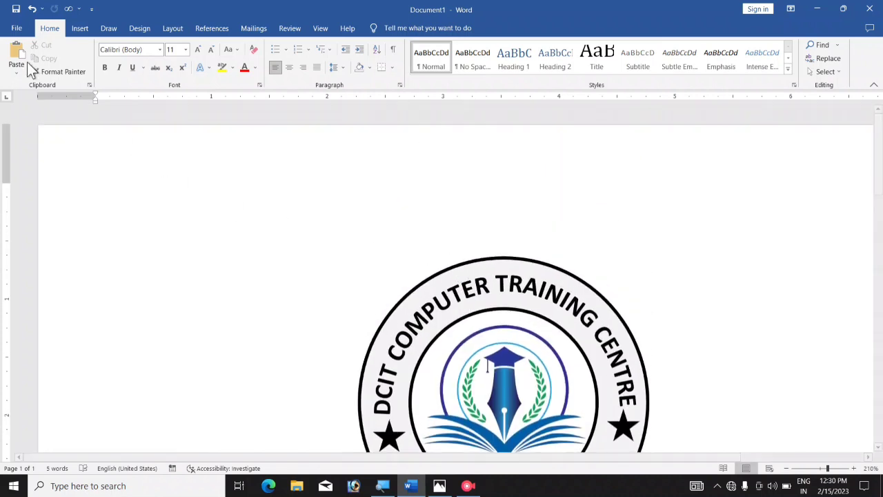
pyautogui.click(15, 27)
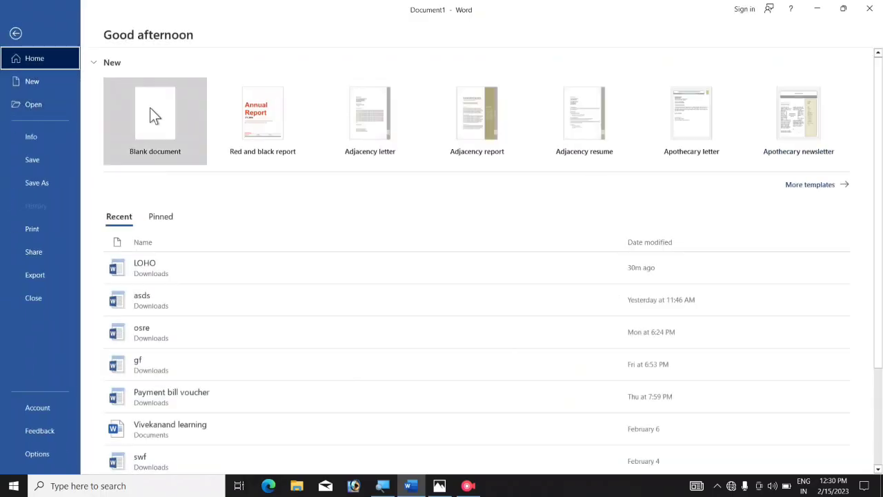
pyautogui.click(152, 115)
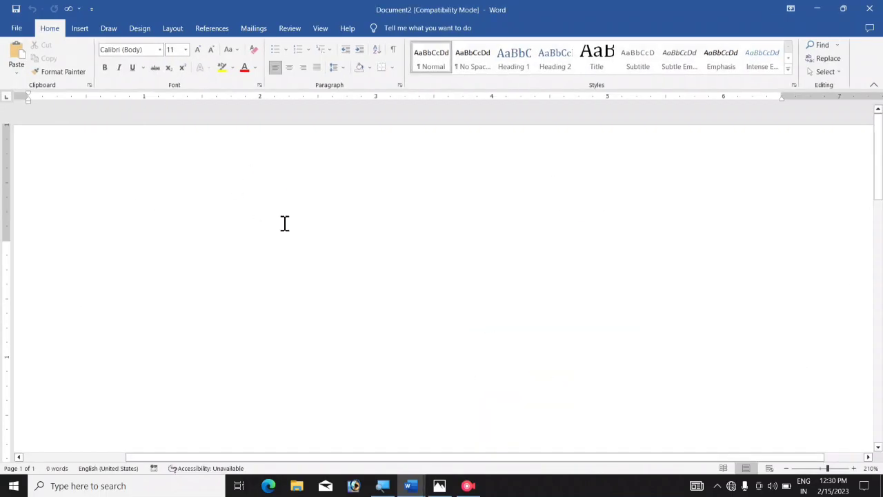
pyautogui.click(288, 218)
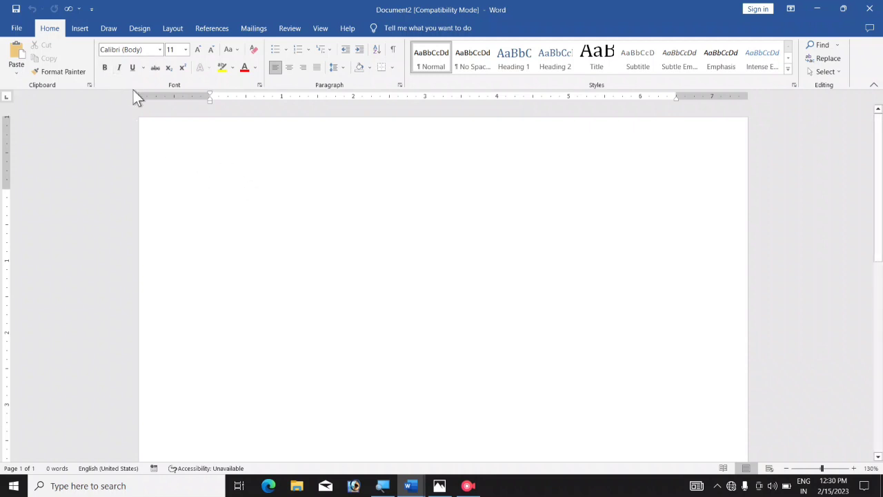
# - Draw an oval circle near the top-left of the blank page
pyautogui.click(83, 31)
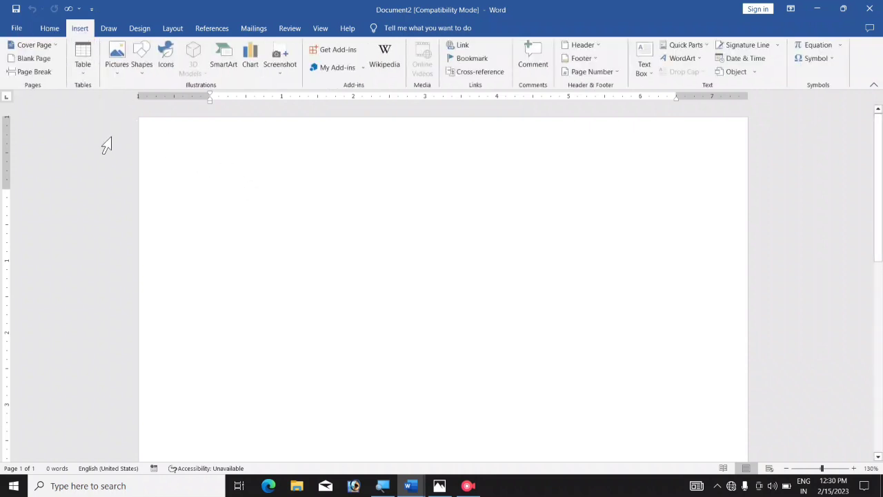
pyautogui.click(143, 61)
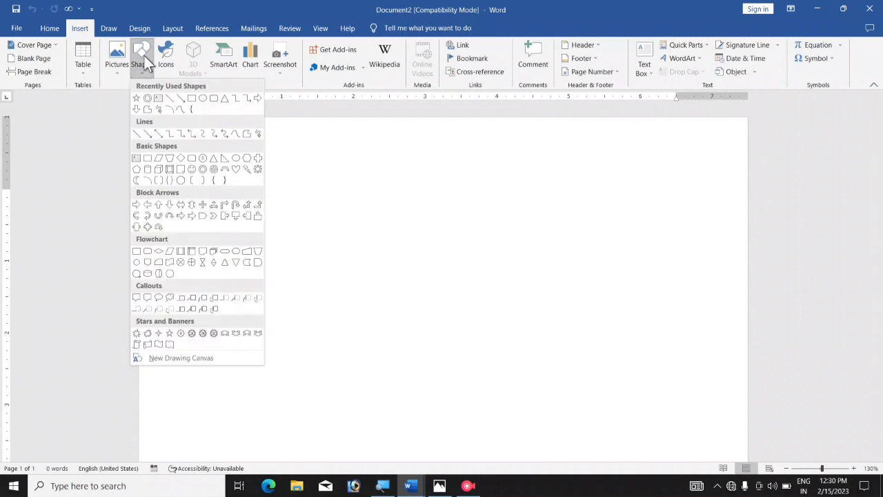
pyautogui.click(202, 98)
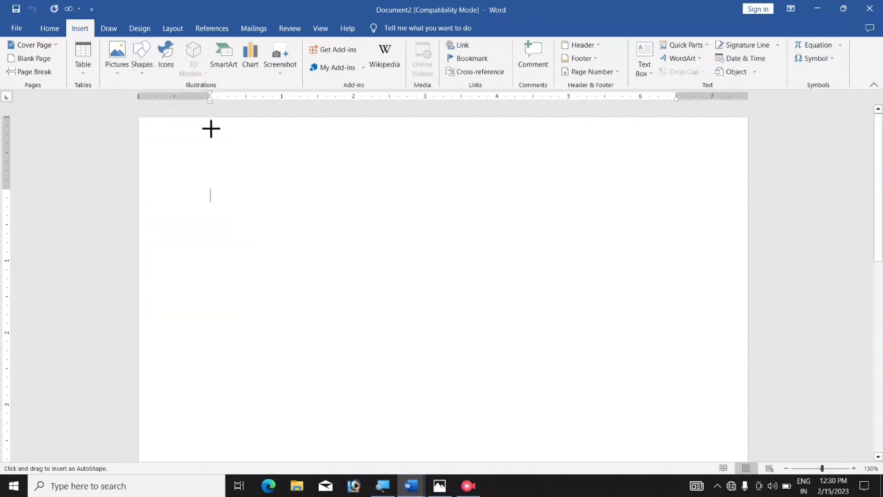
pyautogui.moveTo(200, 204); pyautogui.dragTo(300, 302)
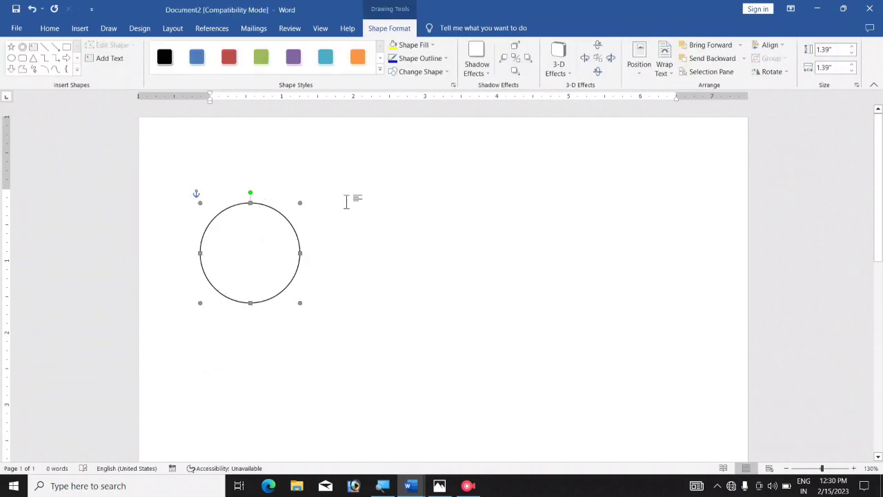
# - Fill the circle with the DSFSDF badge picture using Shape Fill > Picture
pyautogui.click(414, 45)
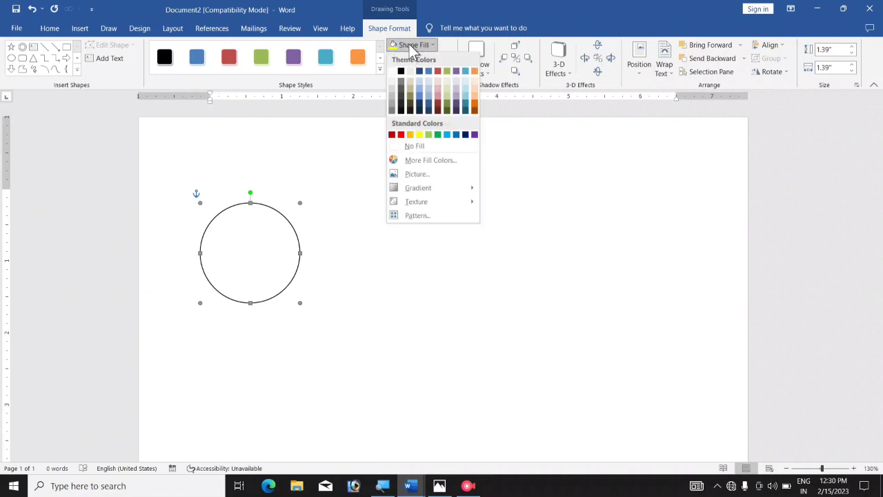
pyautogui.click(418, 174)
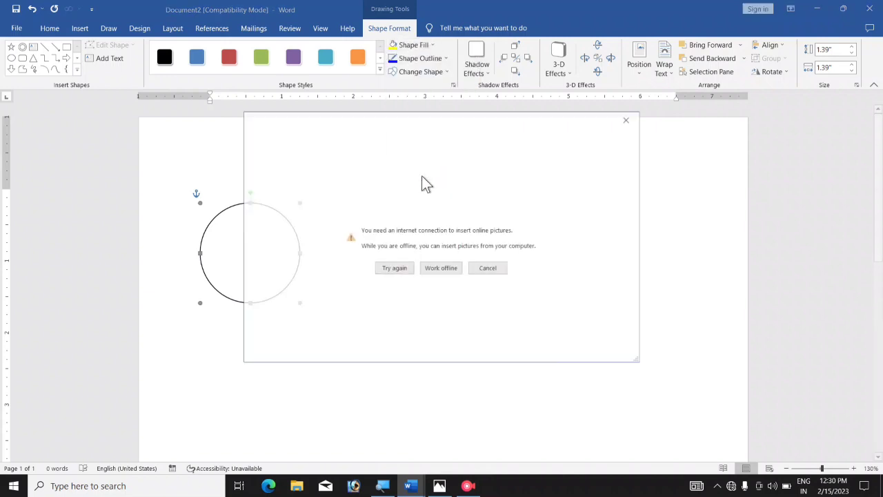
pyautogui.click(440, 268)
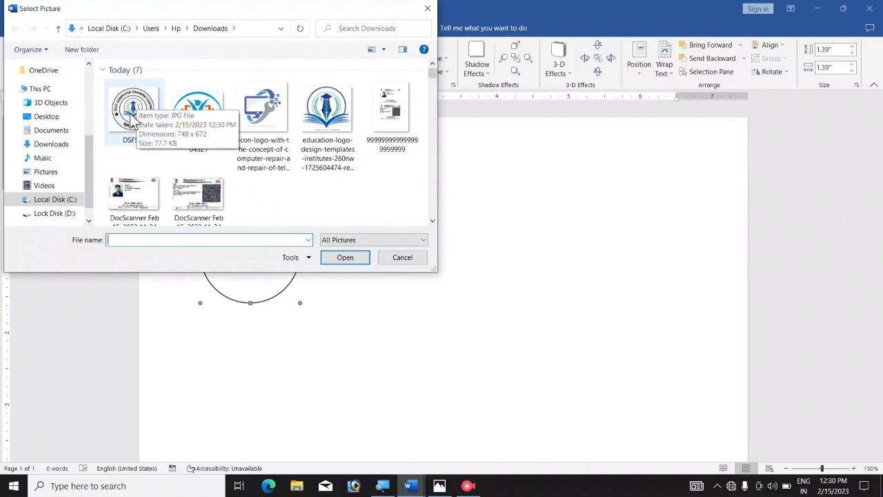
pyautogui.click(131, 117)
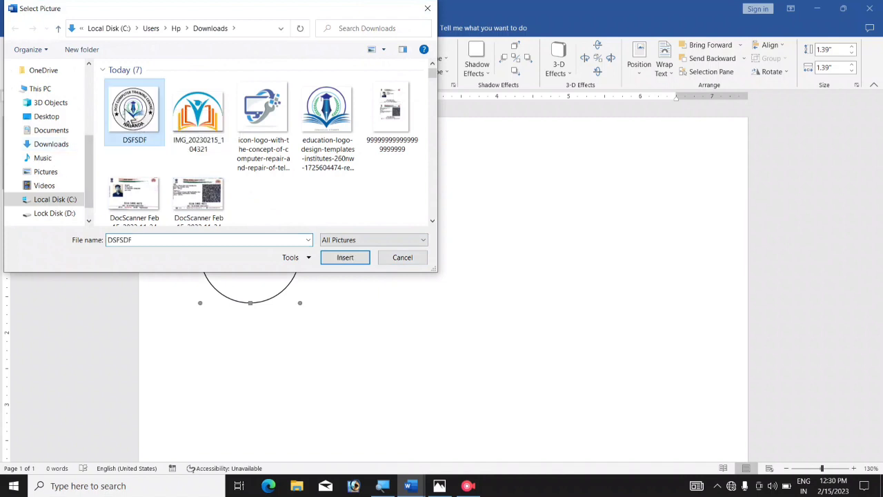
pyautogui.click(354, 260)
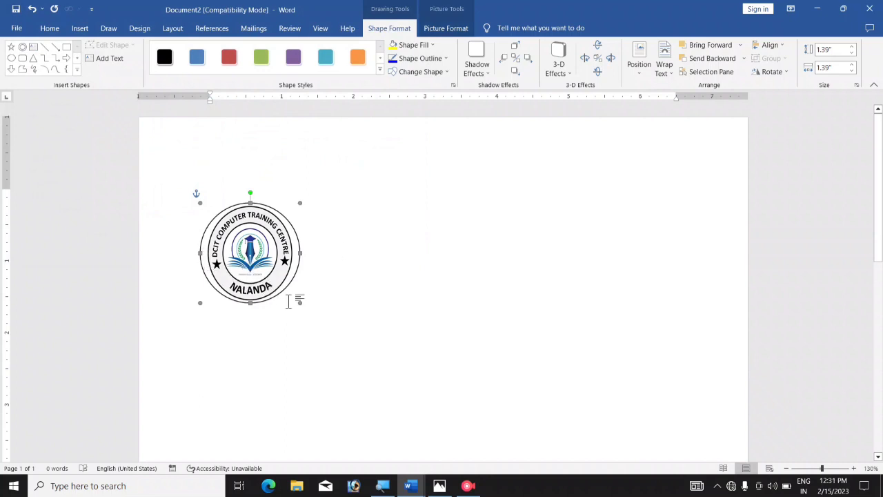
# - Enlarge the badge circle to 1.57" by 1.7", set No Outline, and reposition it near the top-left
pyautogui.moveTo(300, 302); pyautogui.dragTo(326, 310)
pyautogui.click(435, 58)
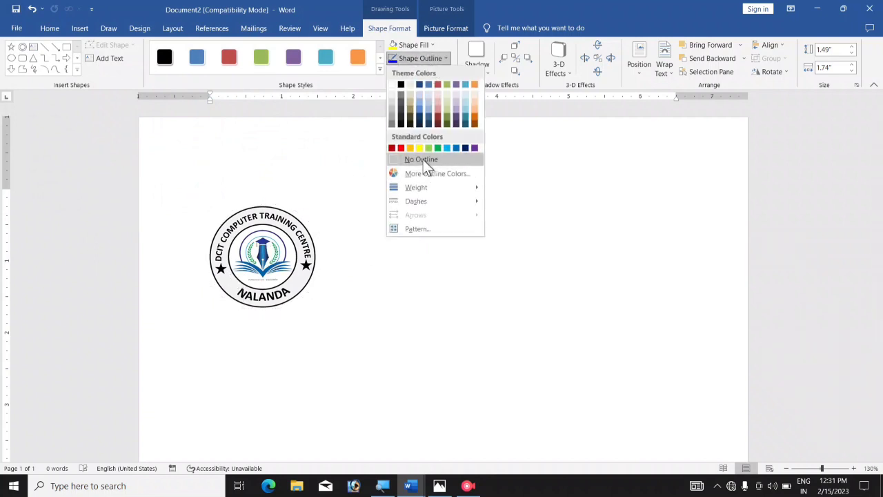
pyautogui.click(423, 159)
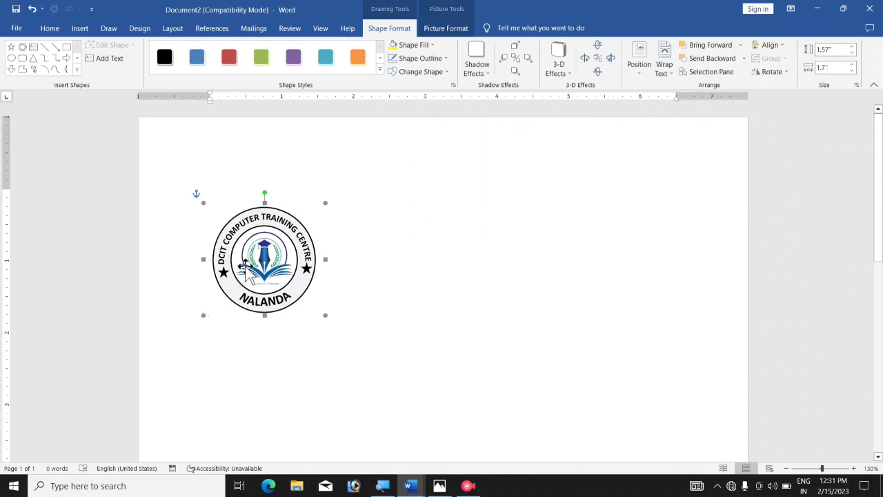
pyautogui.moveTo(245, 269)
pyautogui.mouseDown()
pyautogui.moveTo(410, 223)
pyautogui.moveTo(321, 246)
pyautogui.mouseUp()
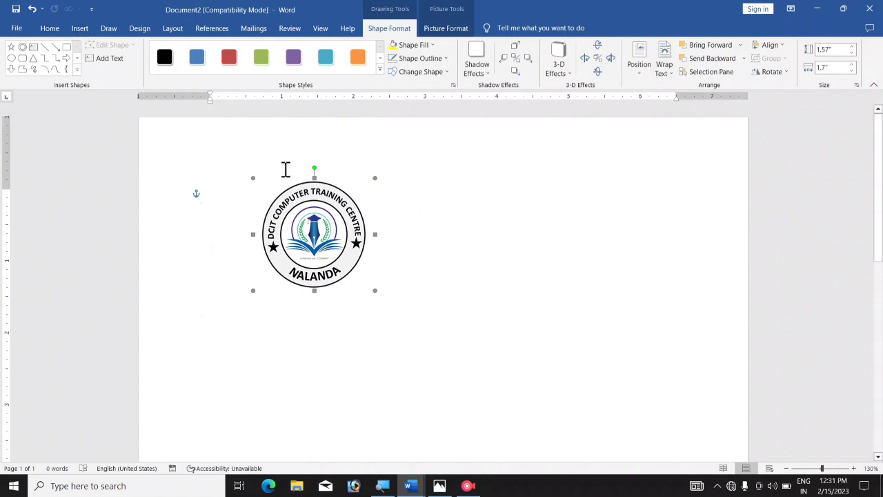
pyautogui.moveTo(265, 216); pyautogui.dragTo(223, 201)
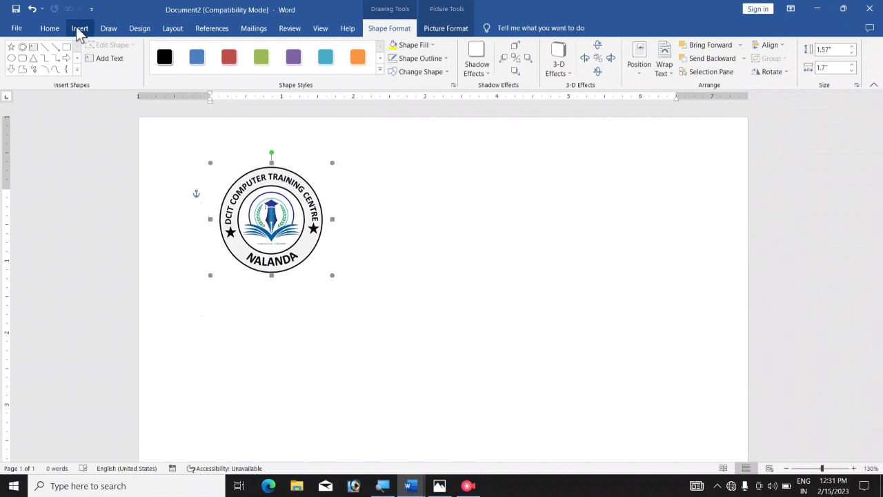
# - Insert the DSFSDF badge image from this device and set its wrapping to In Front of Text
pyautogui.click(79, 28)
pyautogui.click(118, 65)
pyautogui.click(138, 100)
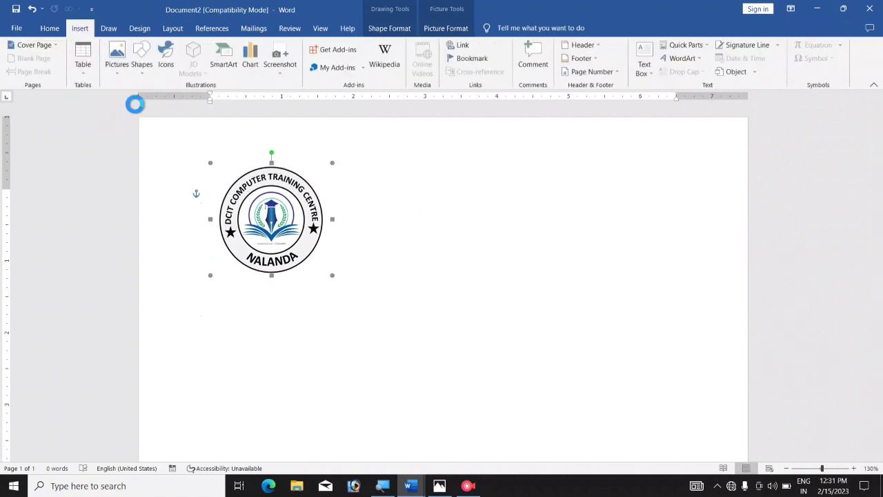
pyautogui.click(133, 110)
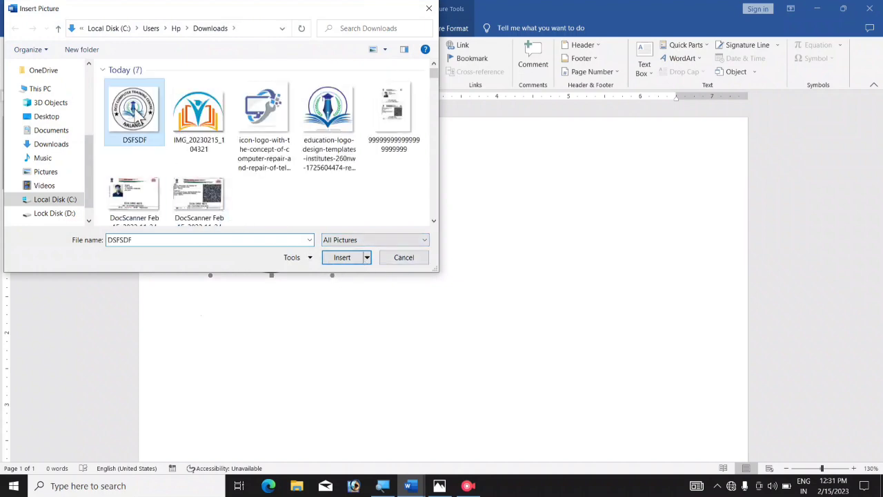
pyautogui.click(326, 258)
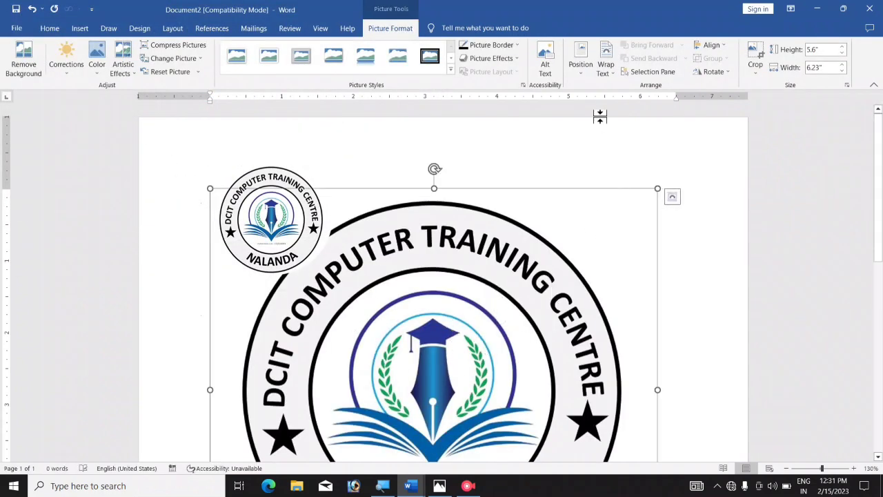
pyautogui.click(606, 69)
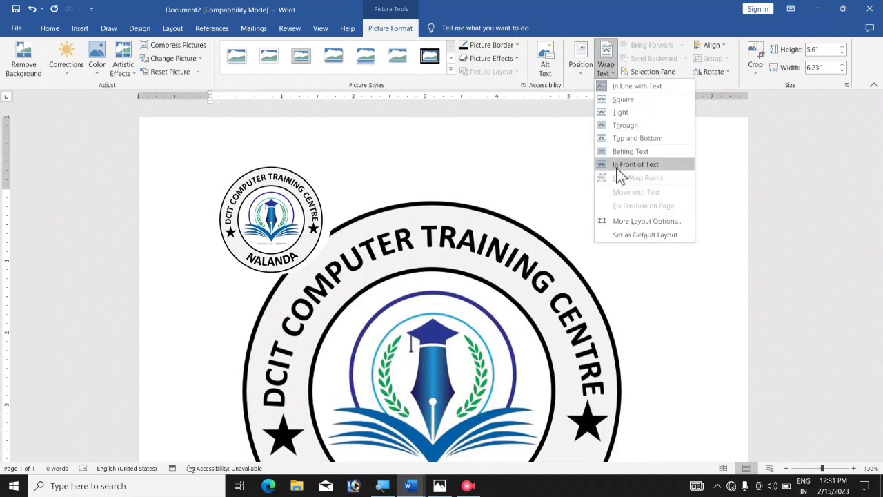
pyautogui.click(641, 164)
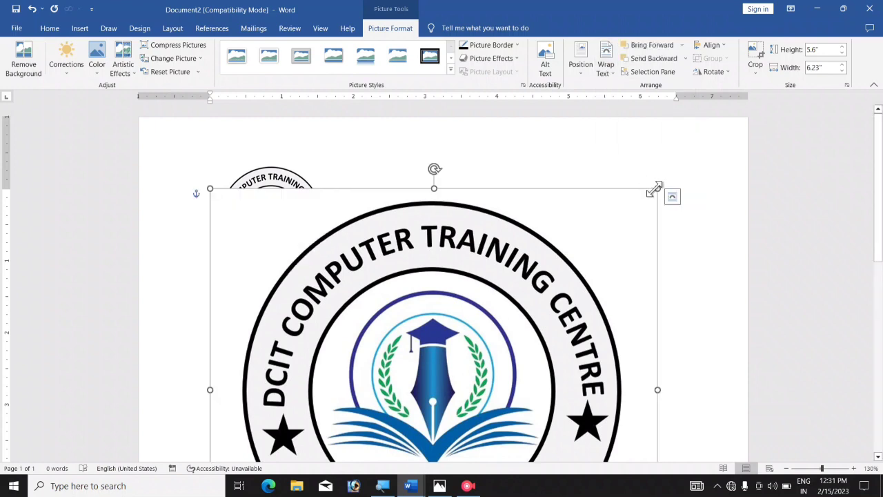
# - Shrink the new badge to 1.64" by 1.83" and place it level beside the first, on the right
pyautogui.moveTo(652, 191); pyautogui.dragTo(566, 274)
pyautogui.scroll(-3, 378, 338)
pyautogui.moveTo(378, 338); pyautogui.dragTo(419, 317)
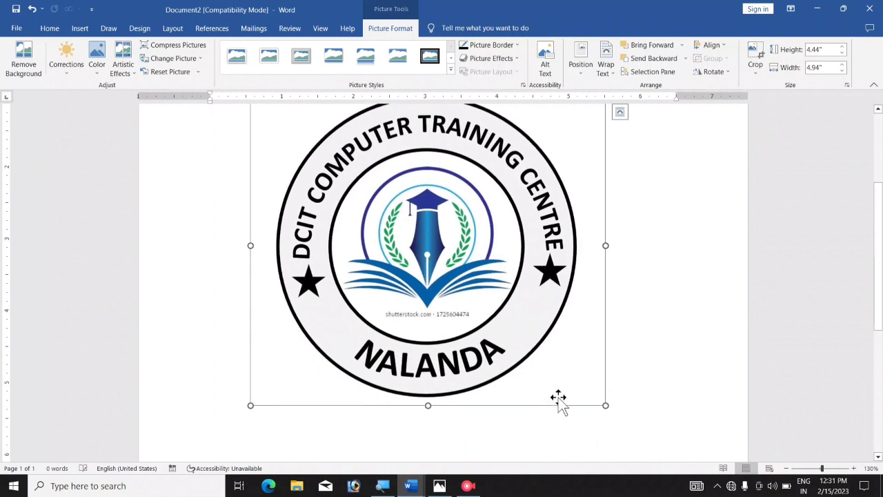
pyautogui.moveTo(605, 404); pyautogui.dragTo(380, 203)
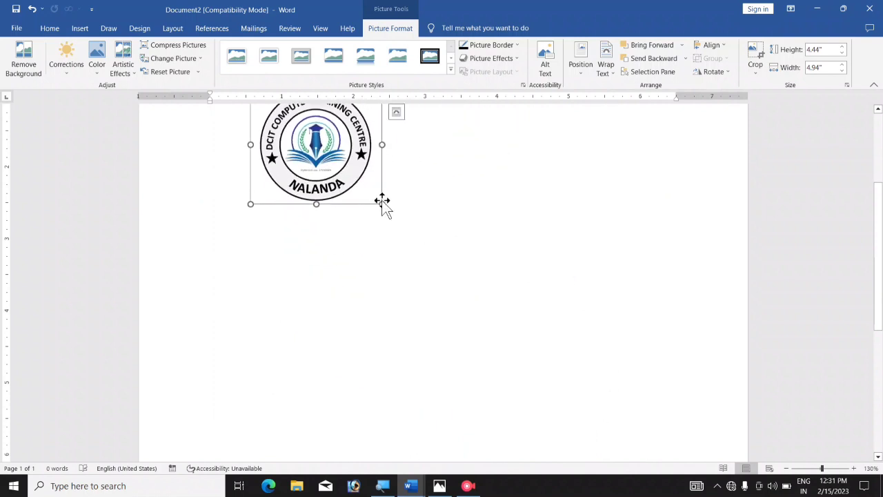
pyautogui.moveTo(315, 145)
pyautogui.mouseDown()
pyautogui.moveTo(314, 269)
pyautogui.moveTo(558, 219)
pyautogui.mouseUp()
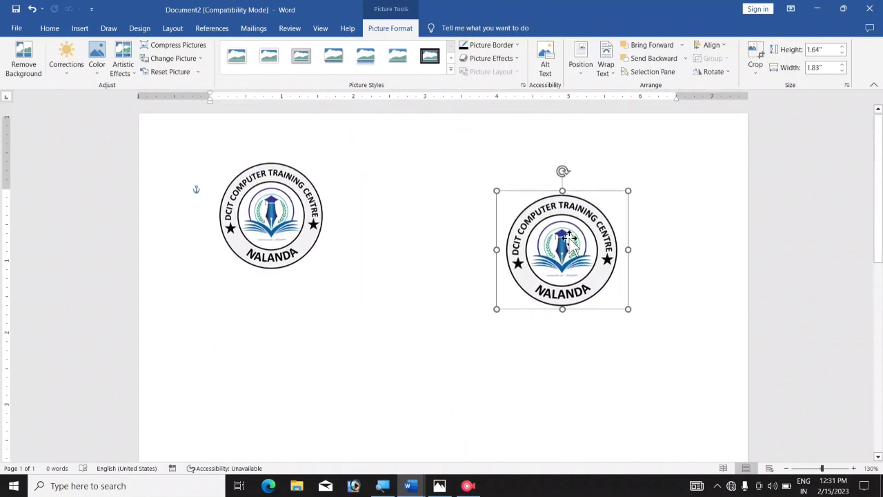
pyautogui.scroll(1, 562, 254)
pyautogui.moveTo(563, 254); pyautogui.dragTo(639, 206)
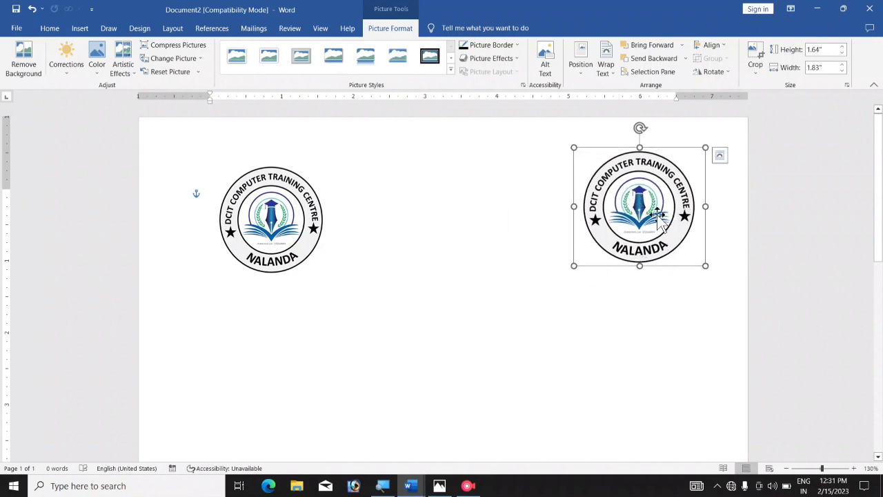
pyautogui.moveTo(655, 222); pyautogui.dragTo(627, 234)
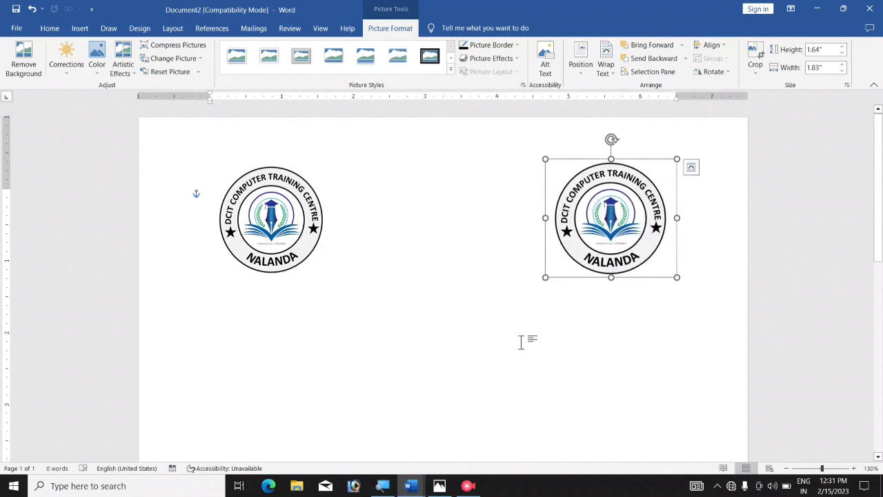